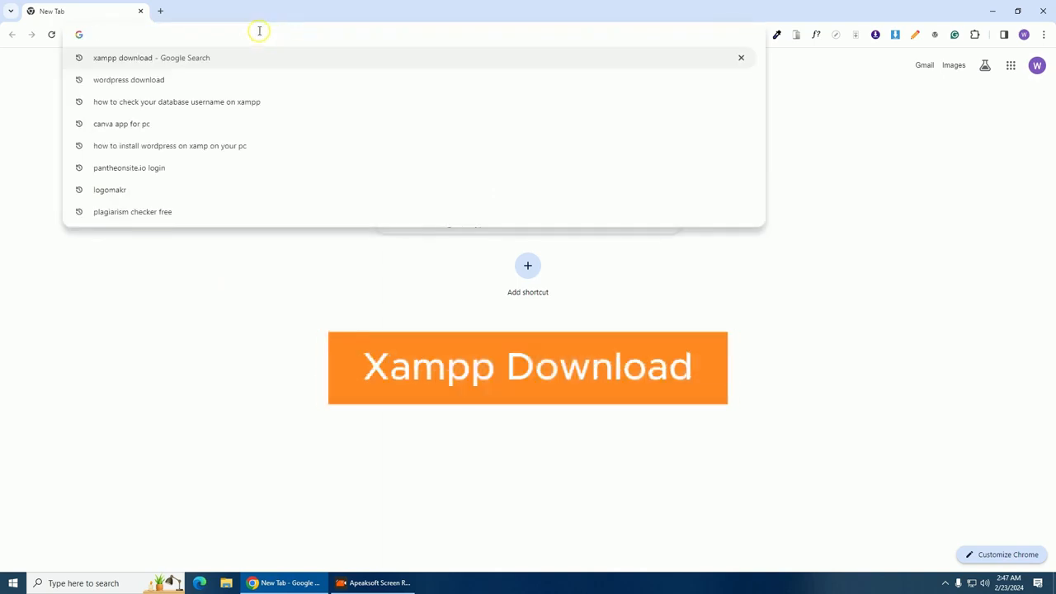
Search 'xampp download' and download the XAMPP 8.2.12 Windows 64-bit installer (150.28 MB)
click(198, 60)
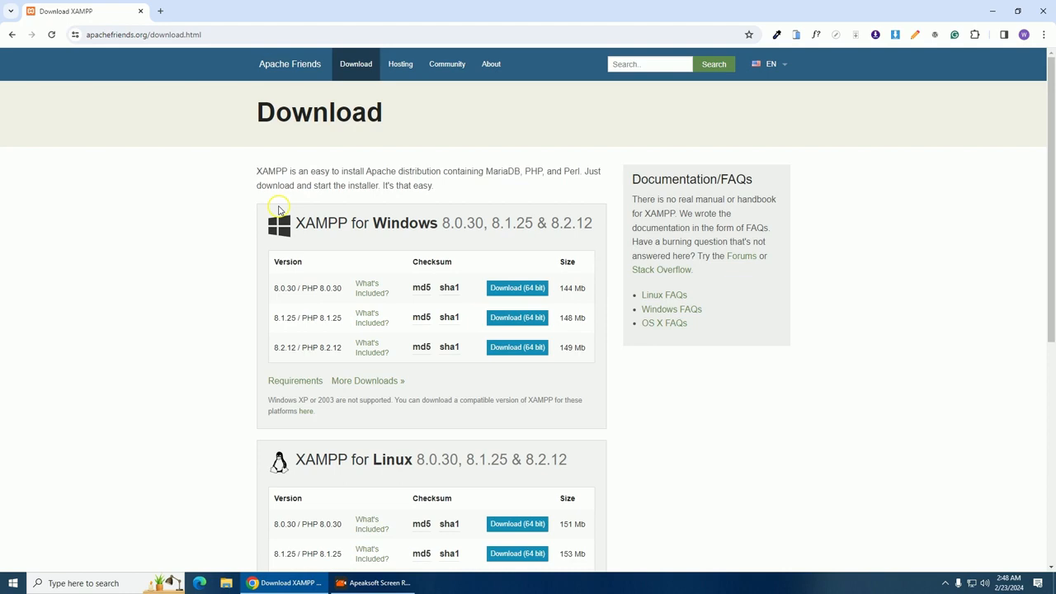
scroll(278, 209, down, 4)
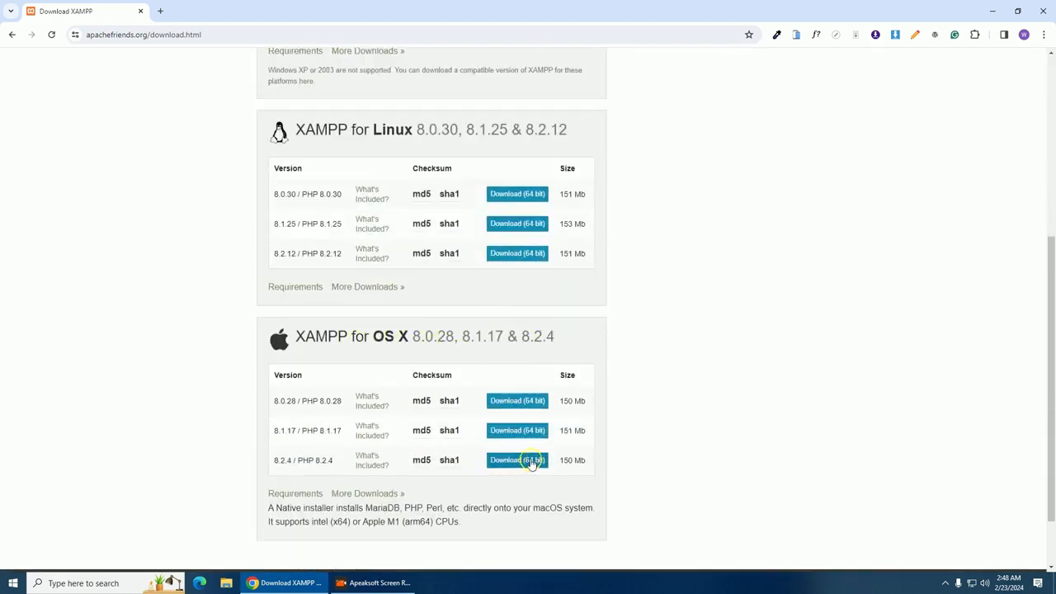
scroll(518, 397, up, 3)
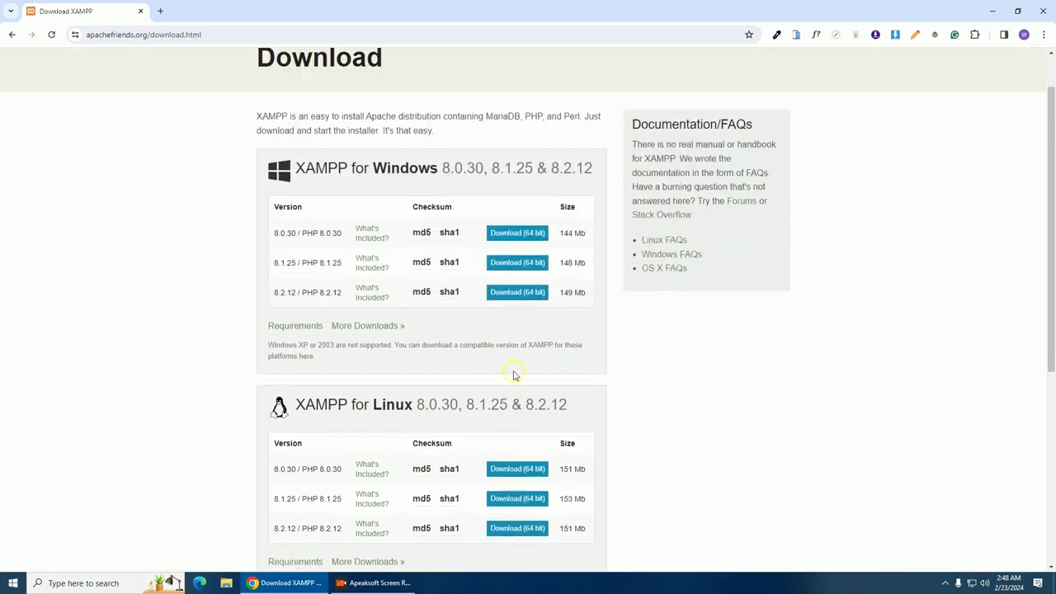
scroll(513, 375, up, 1)
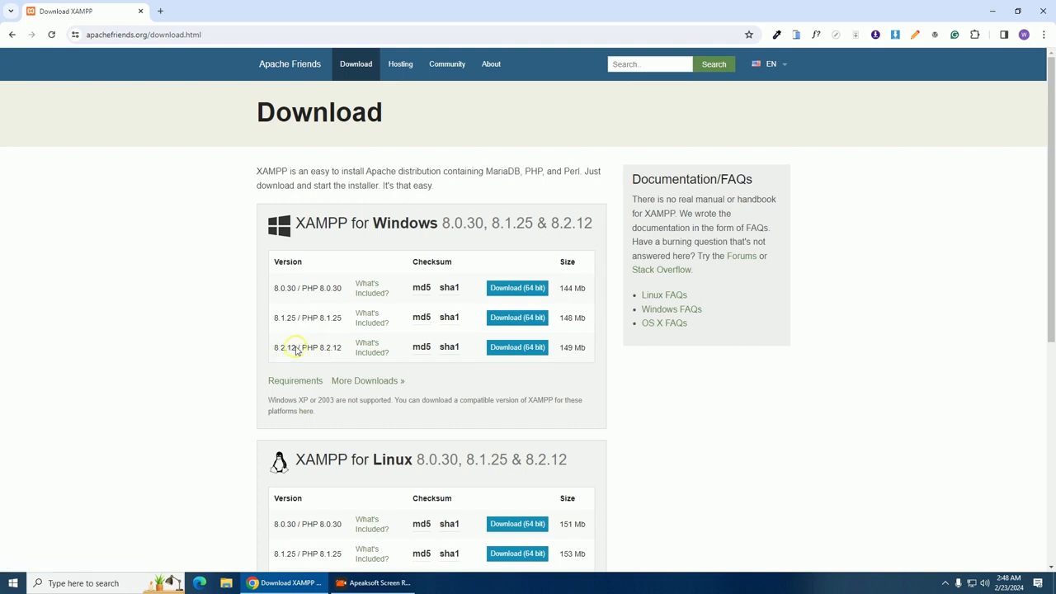
click(511, 348)
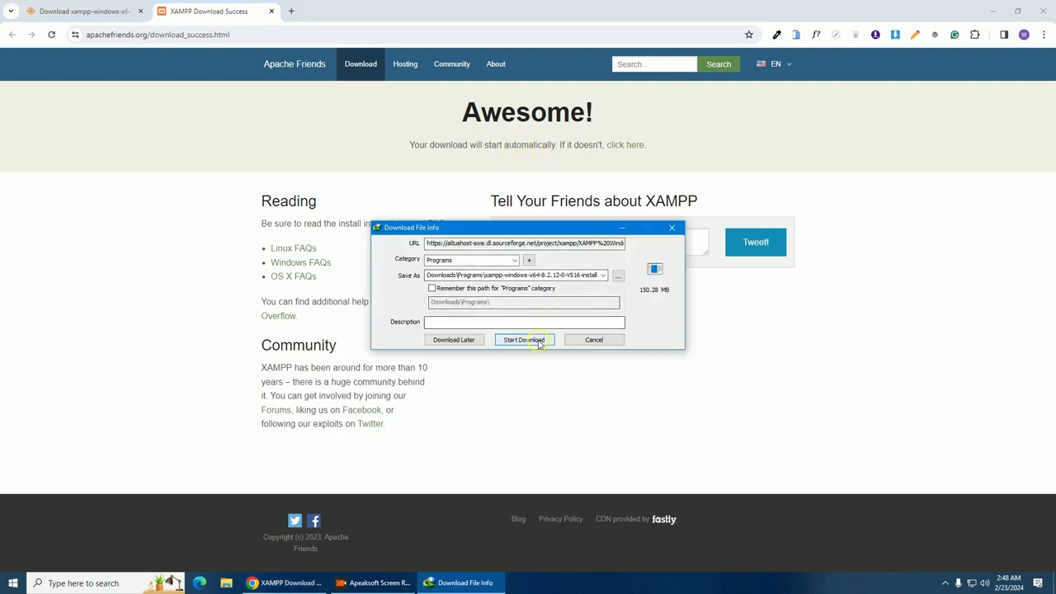
click(525, 340)
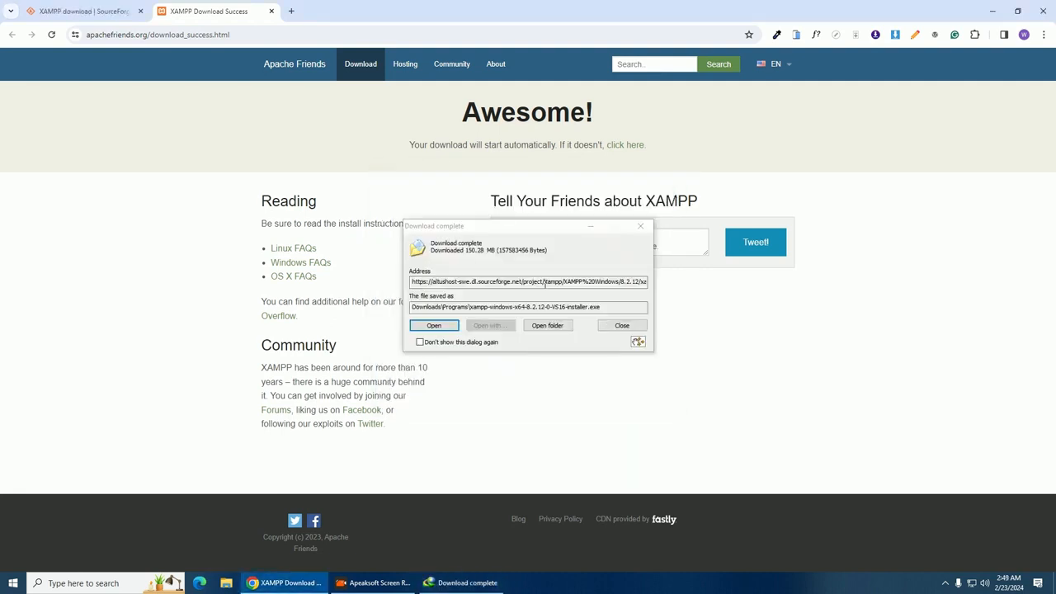
click(641, 226)
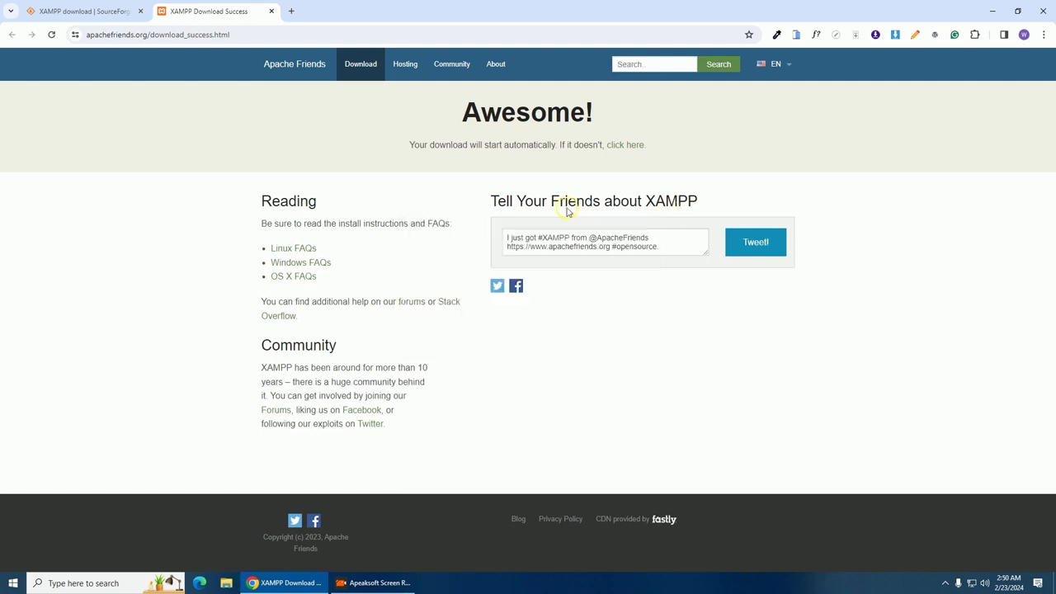
Search 'wordpress download' in a new tab and download WordPress 6.4.3 from WordPress.org
click(293, 12)
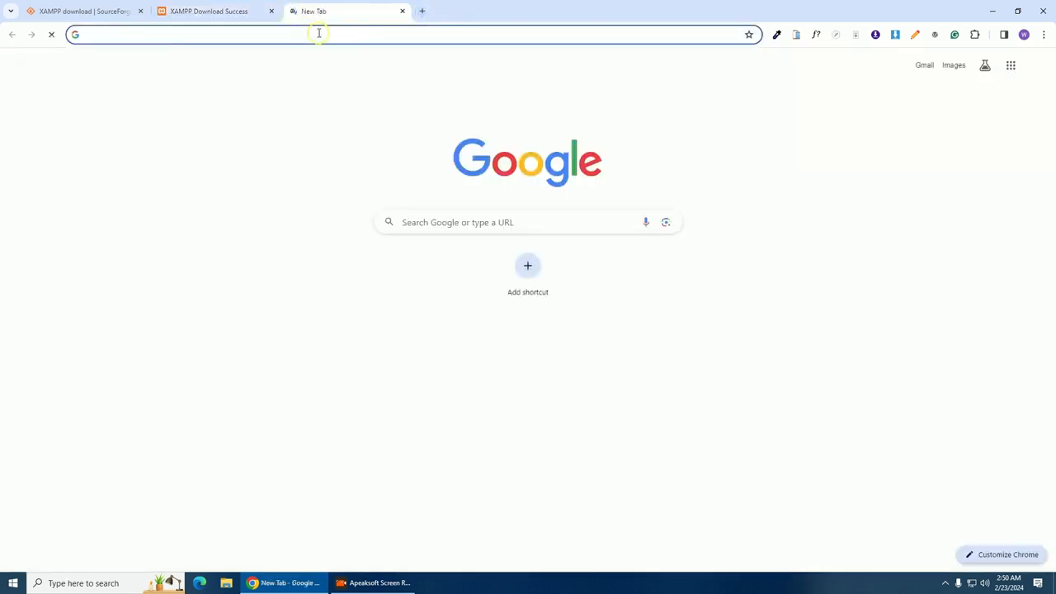
click(318, 34)
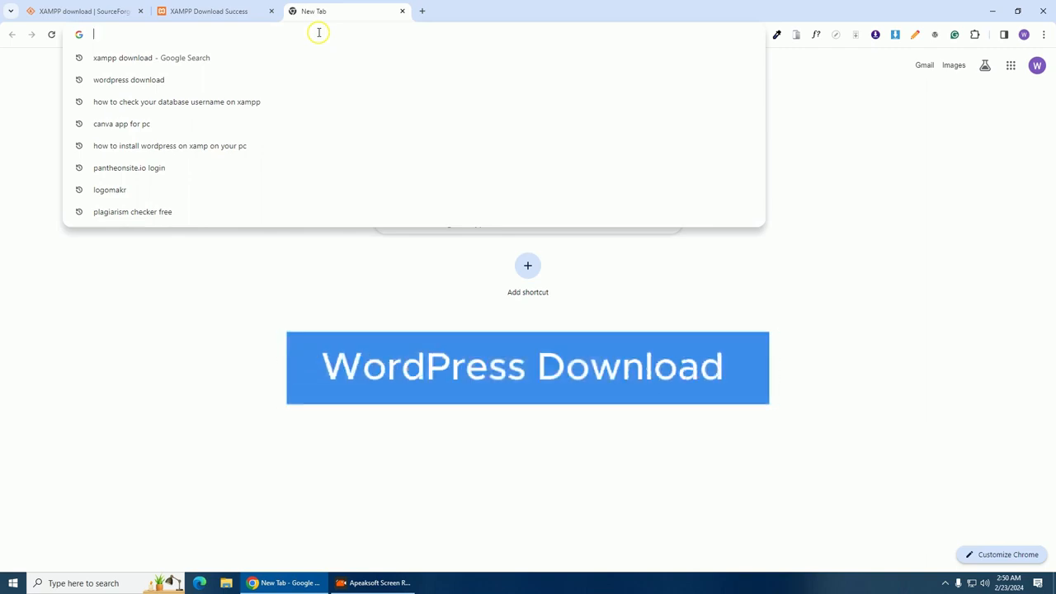
text(wordpress download)
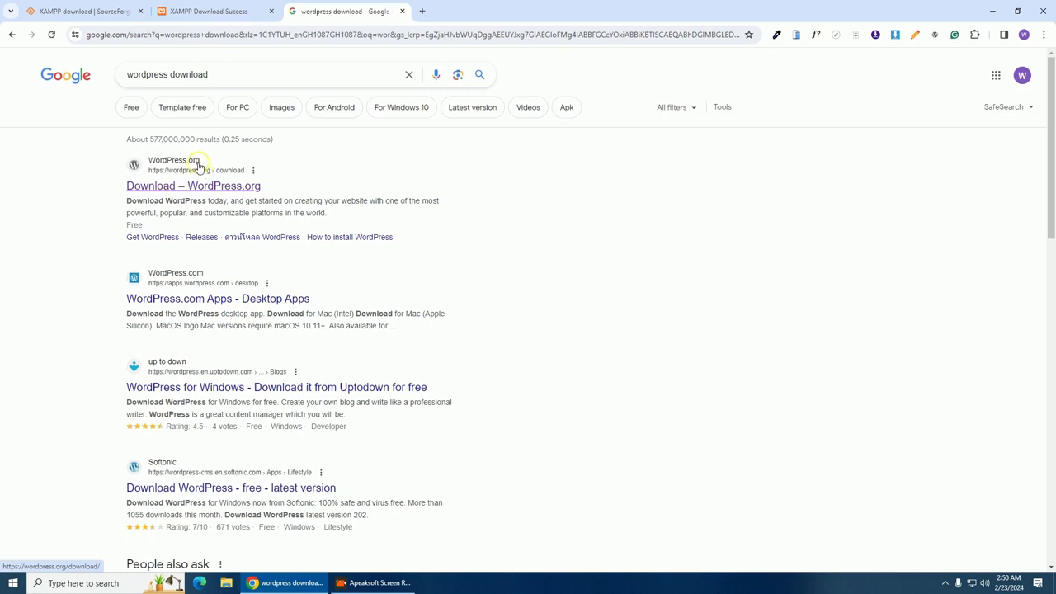
click(187, 165)
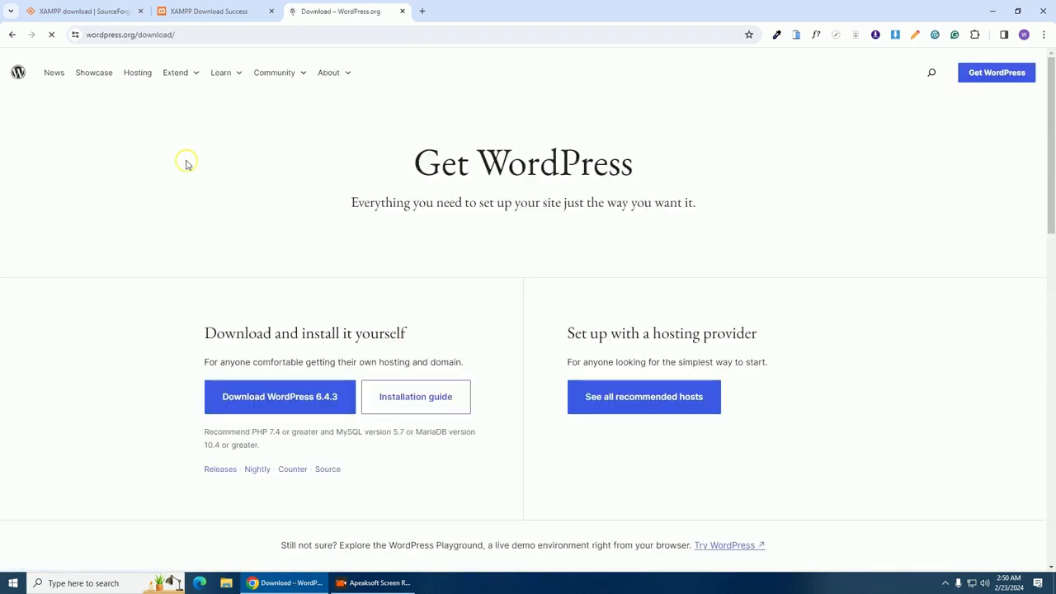
scroll(247, 273, down, 1)
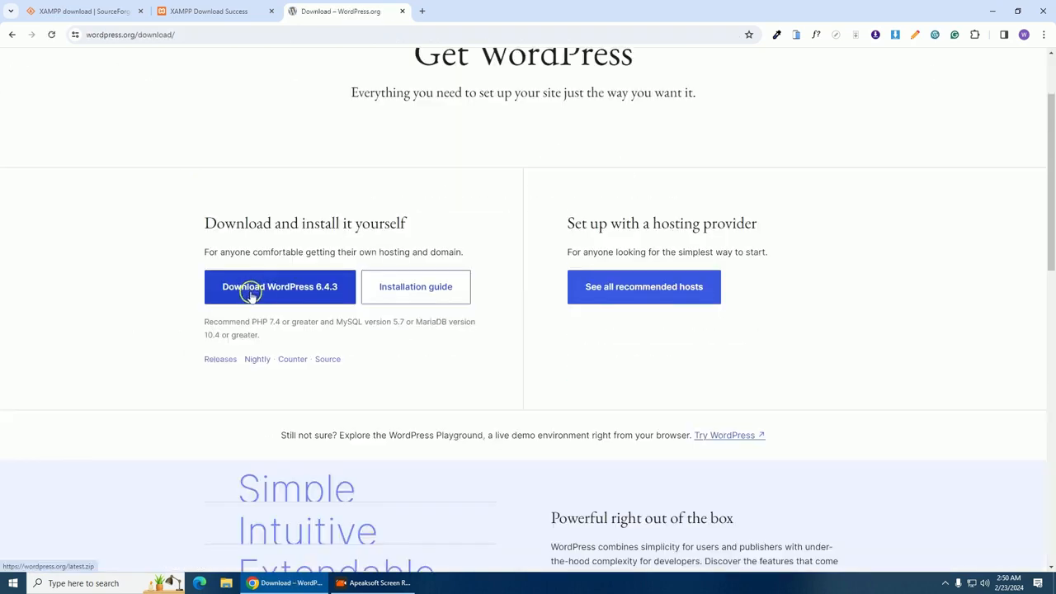
click(328, 290)
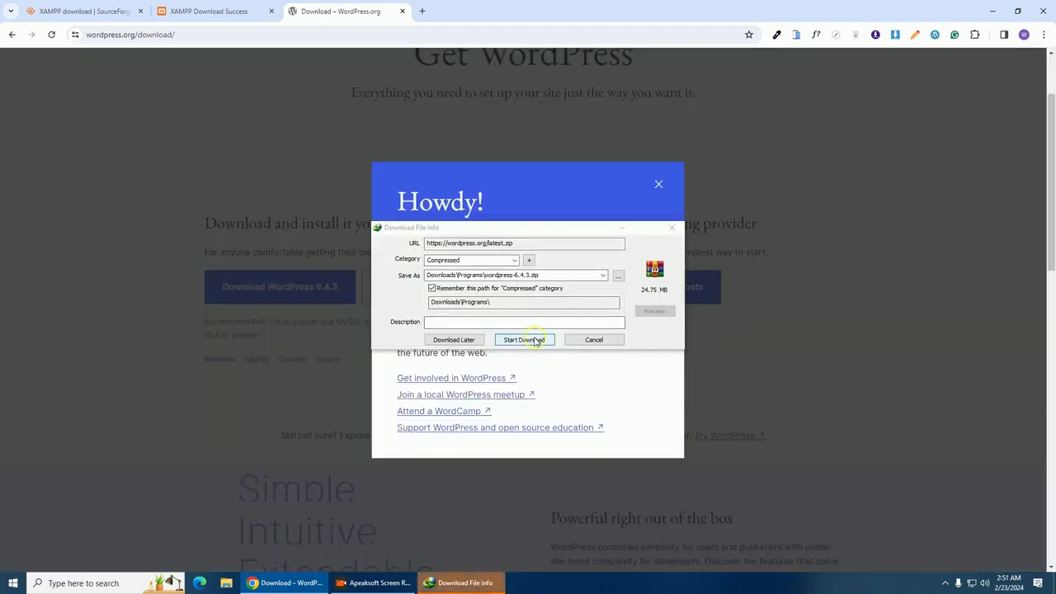
click(533, 340)
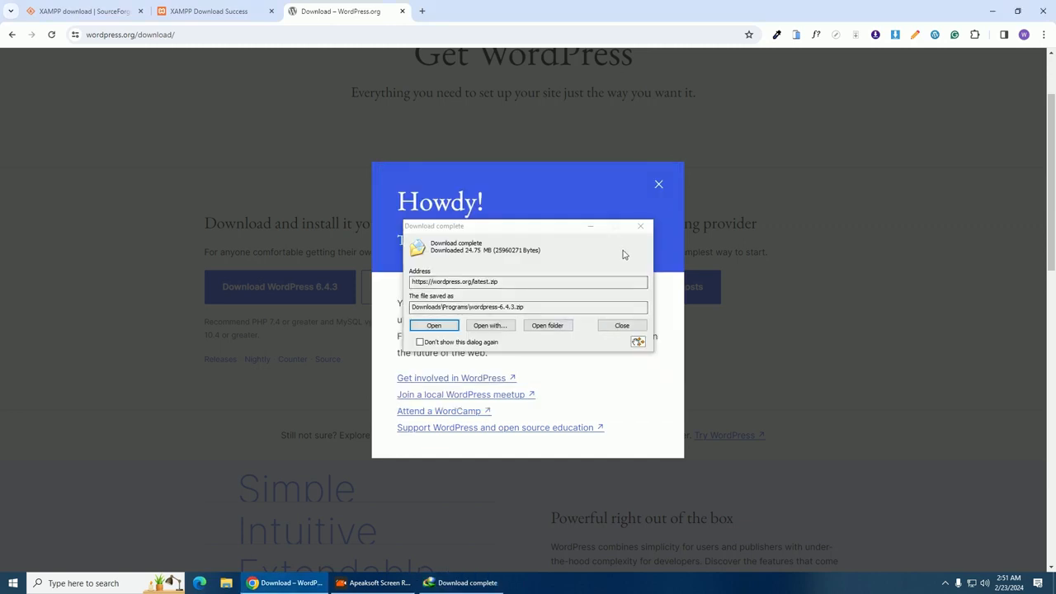
drag(540, 234, 558, 227)
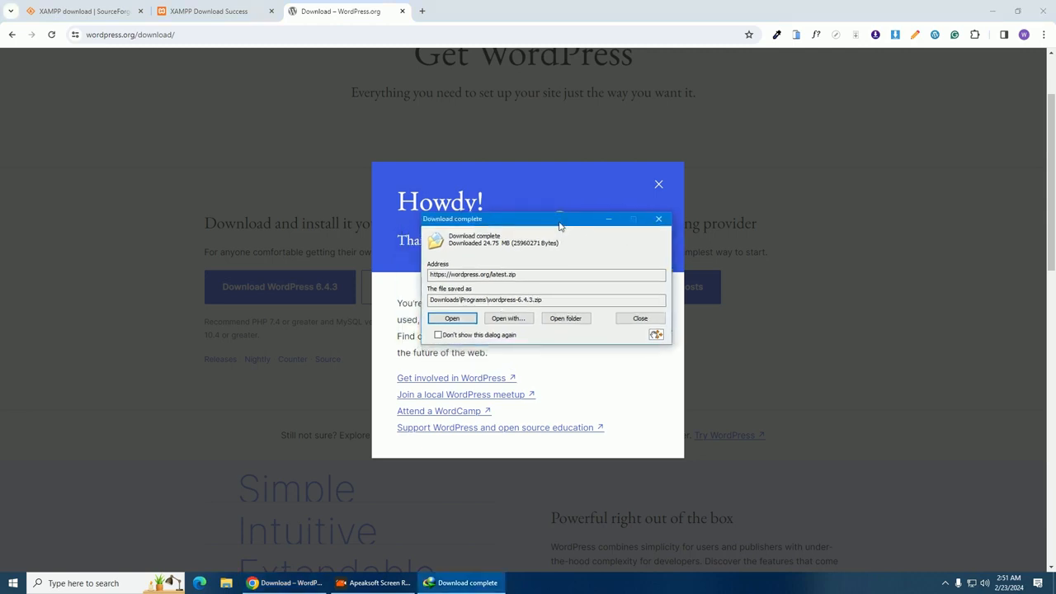
click(659, 220)
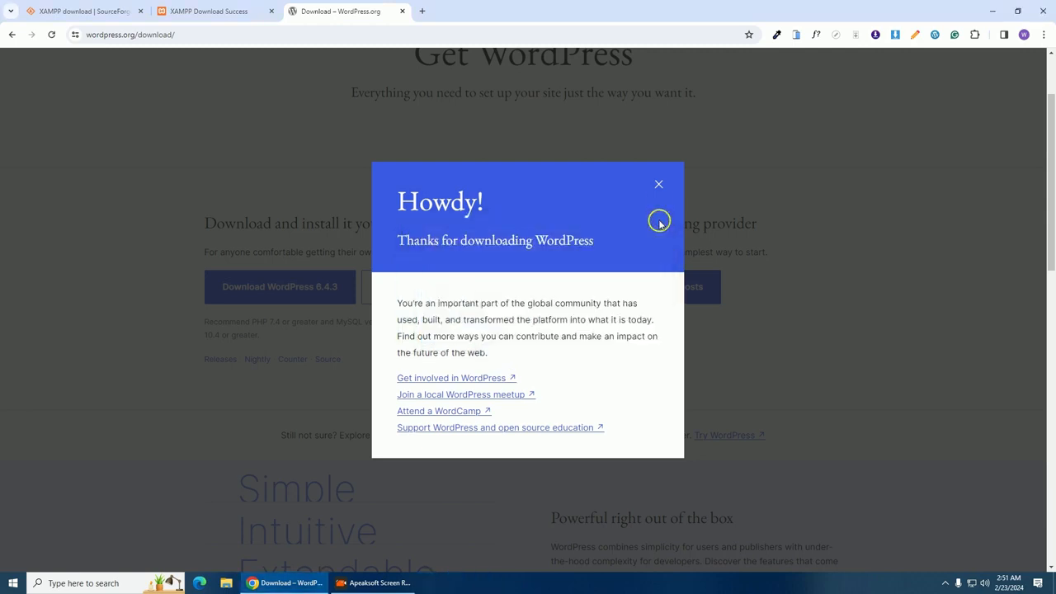
click(659, 184)
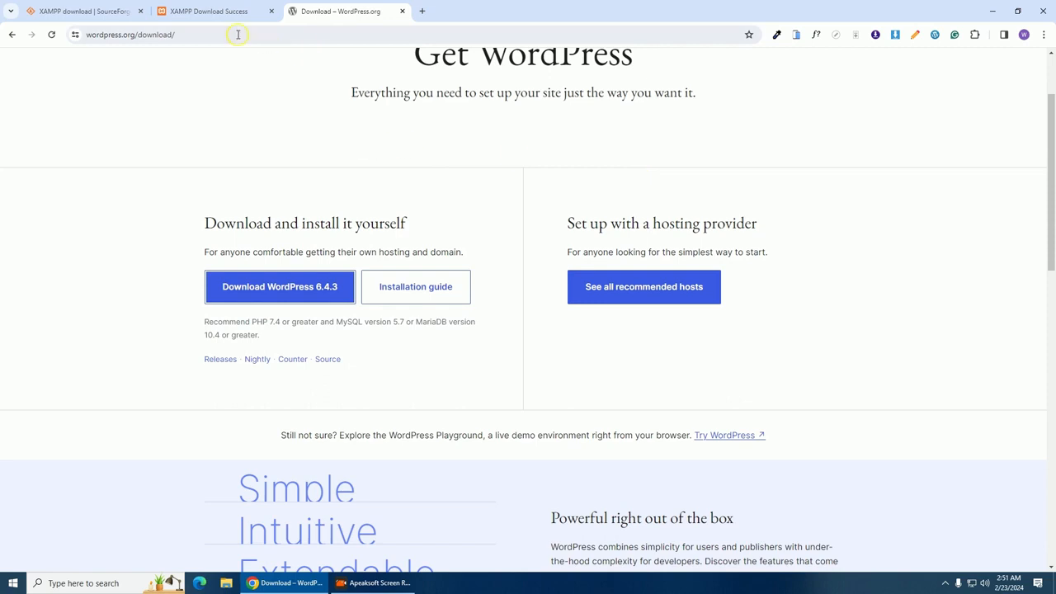
Close the WordPress and XAMPP download tabs and minimize Chrome to show the desktop
click(421, 10)
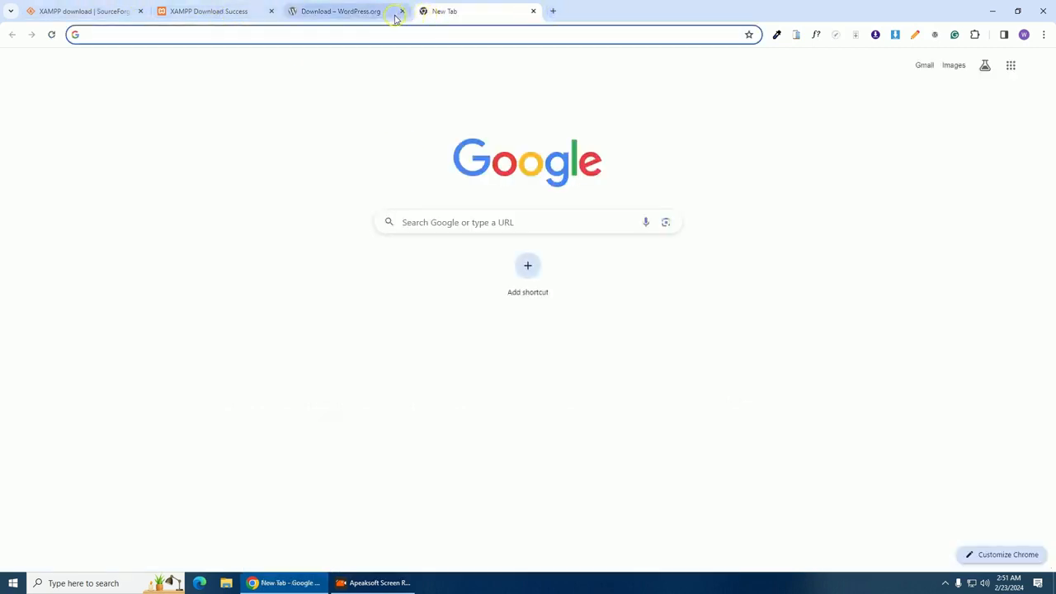
click(402, 11)
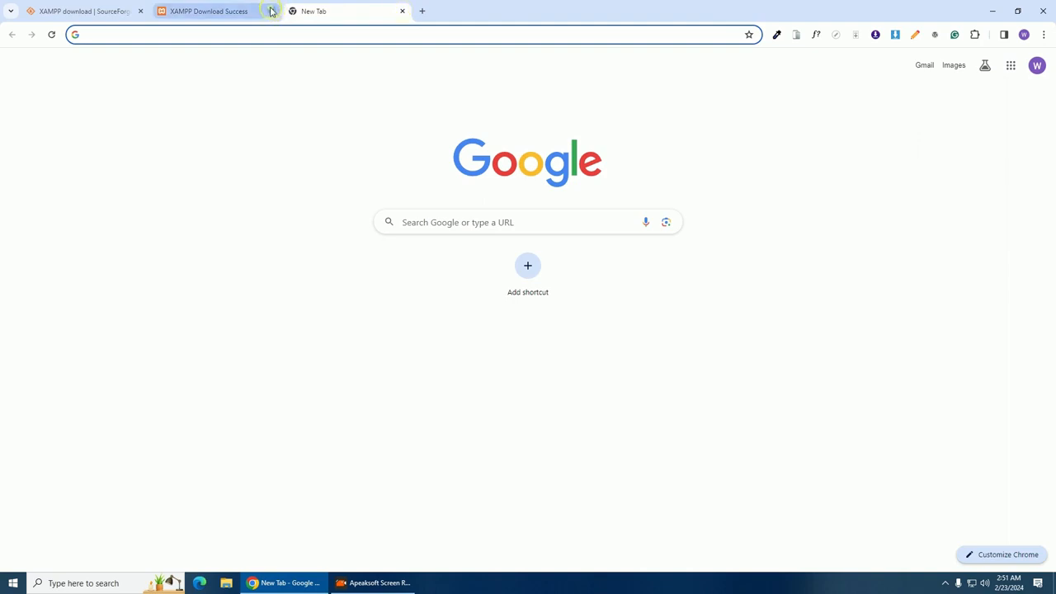
click(272, 11)
click(141, 11)
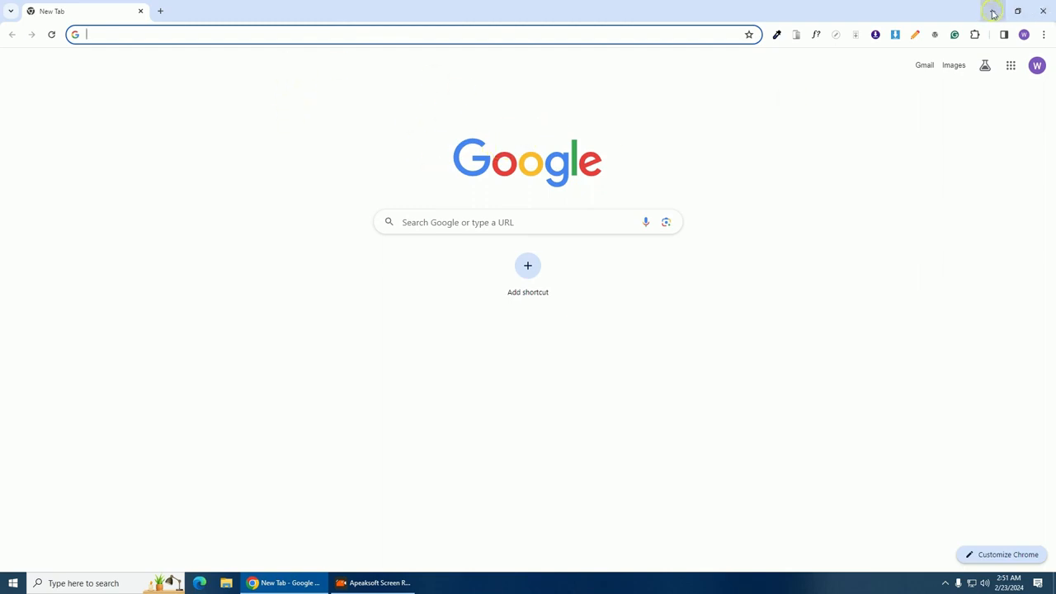
click(993, 14)
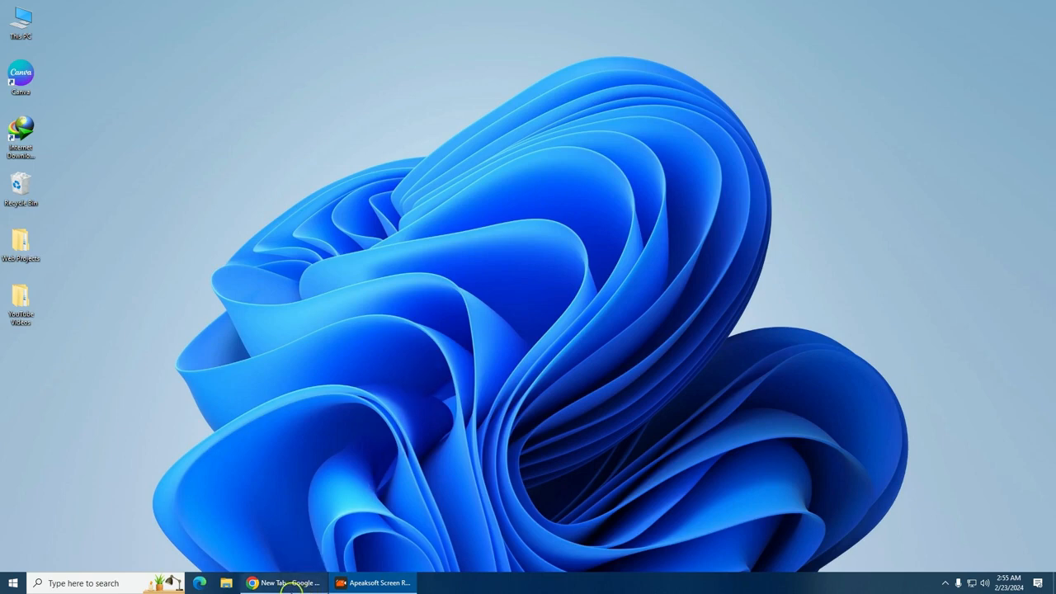
Open Downloads > Programs in File Explorer and run the xampp-windows installer
click(224, 584)
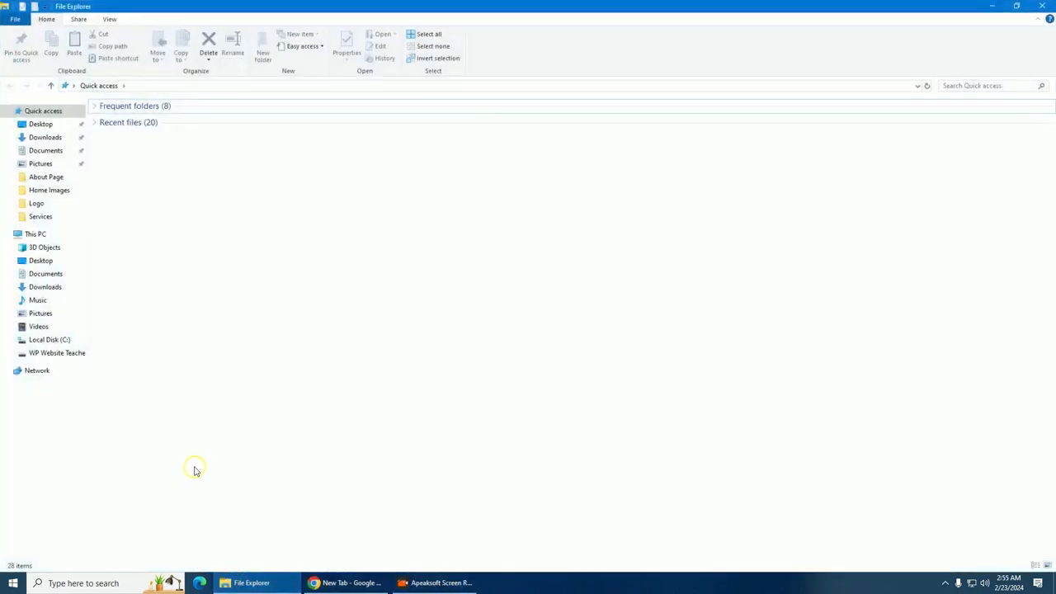
click(51, 138)
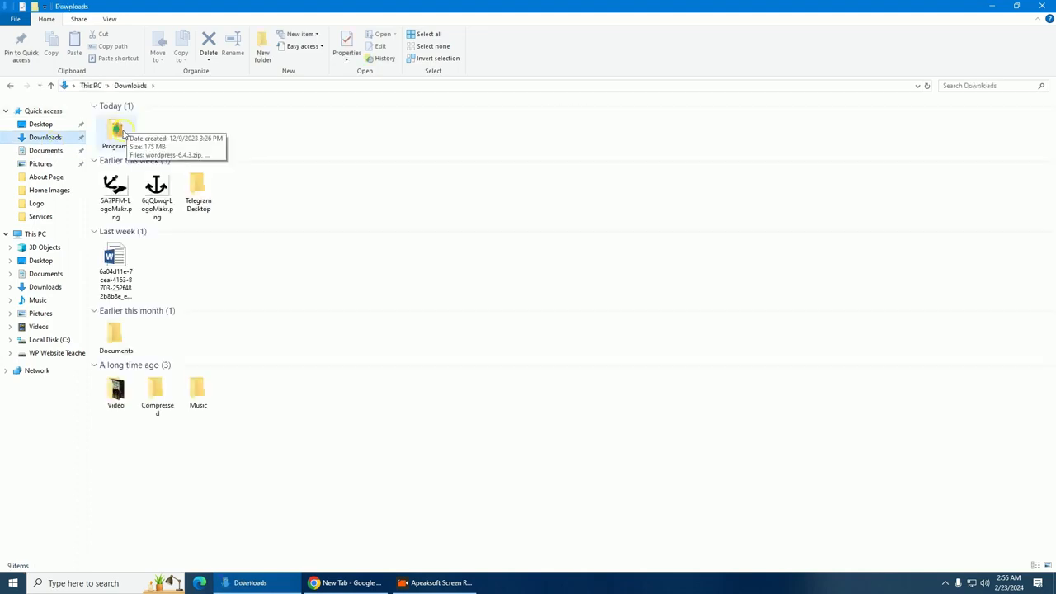
double_click(122, 138)
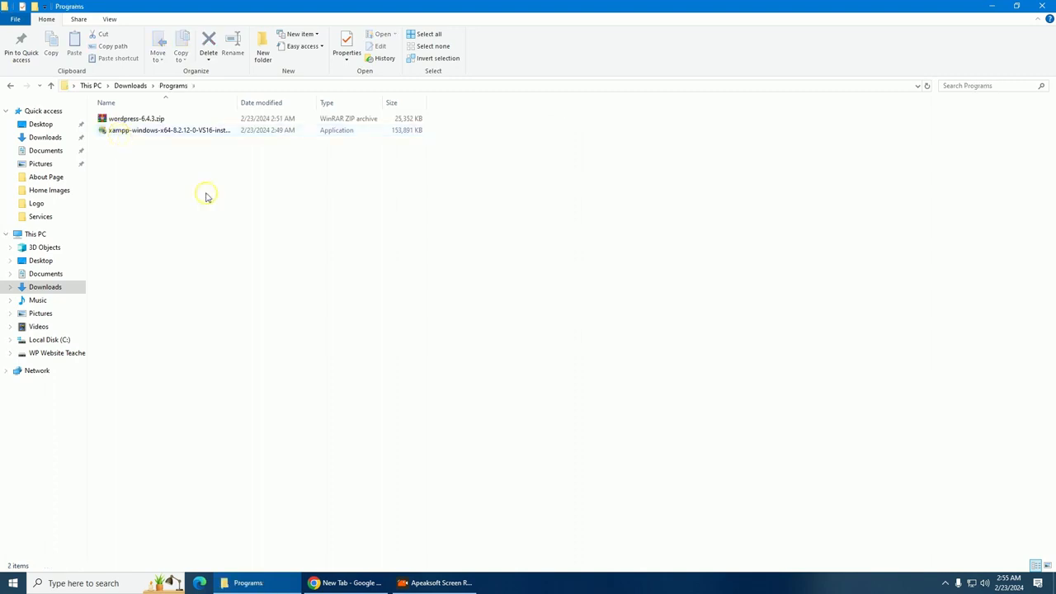
drag(141, 157, 126, 103)
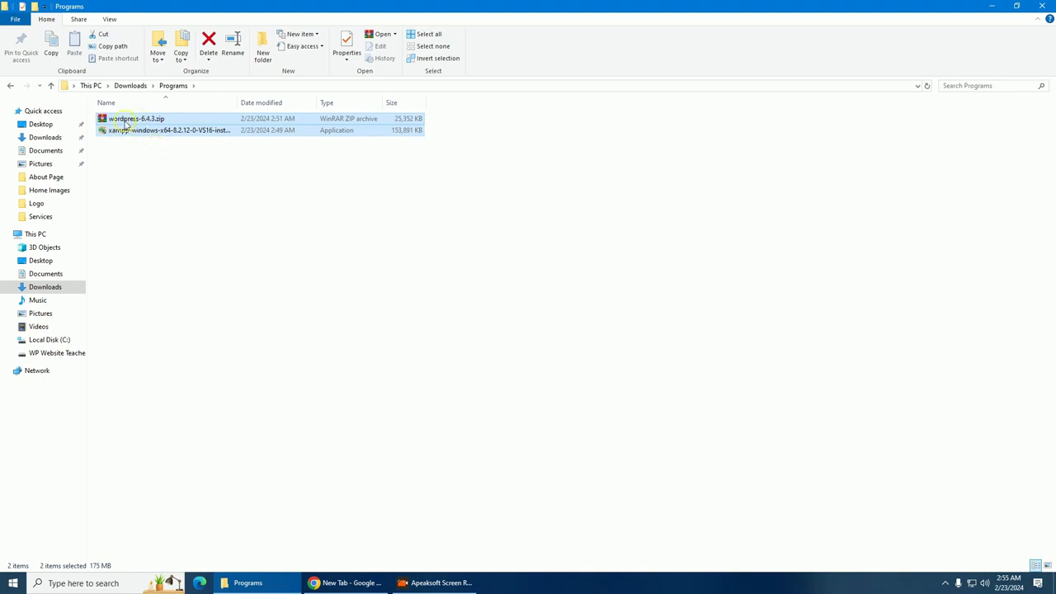
click(143, 154)
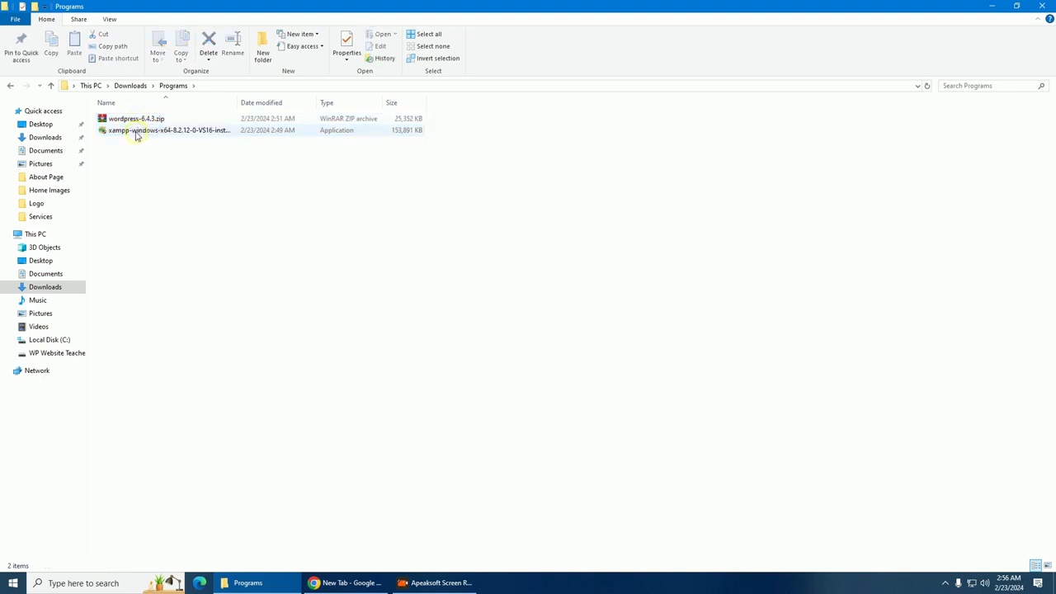
click(136, 135)
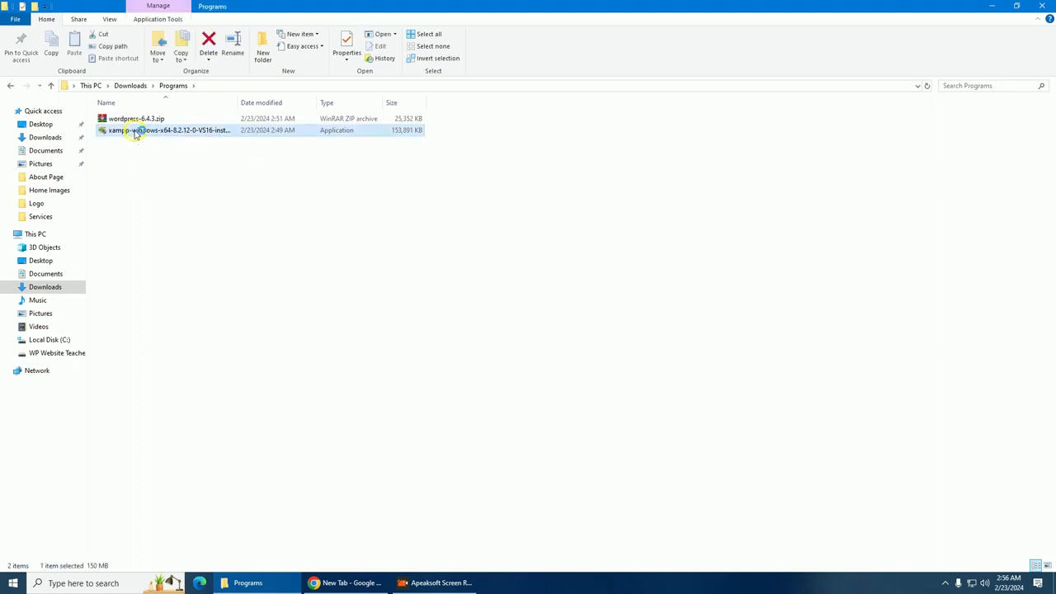
double_click(136, 132)
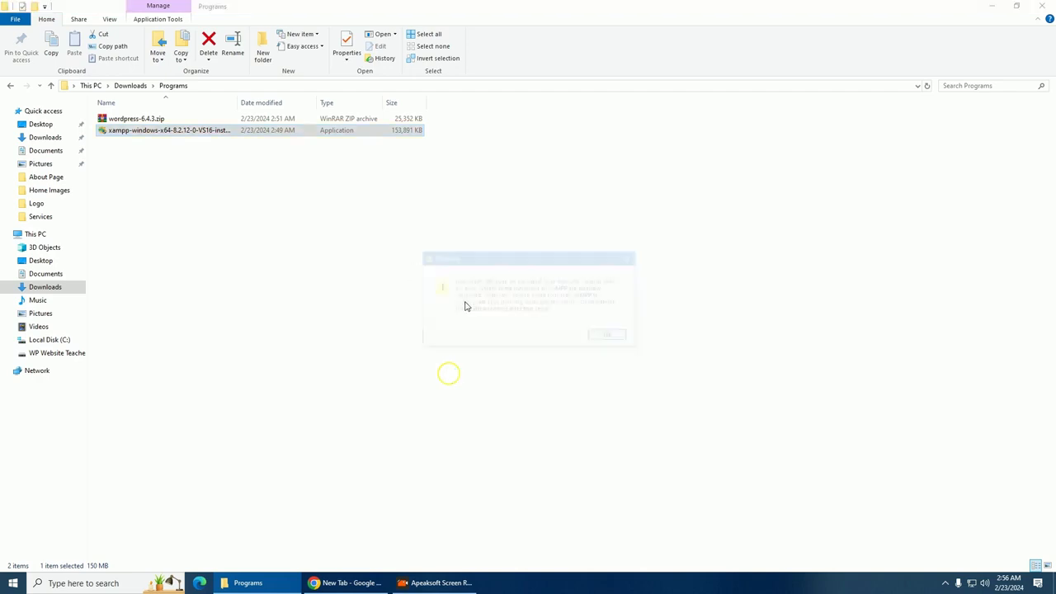
Accept the UAC warning and install XAMPP to C:\xampp with default components and English
click(607, 338)
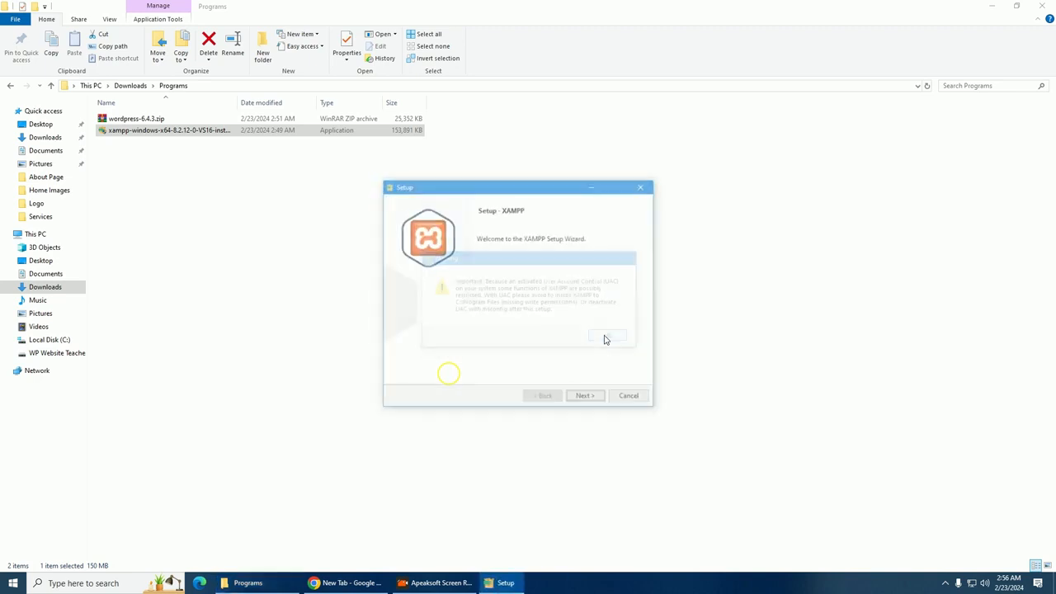
click(586, 397)
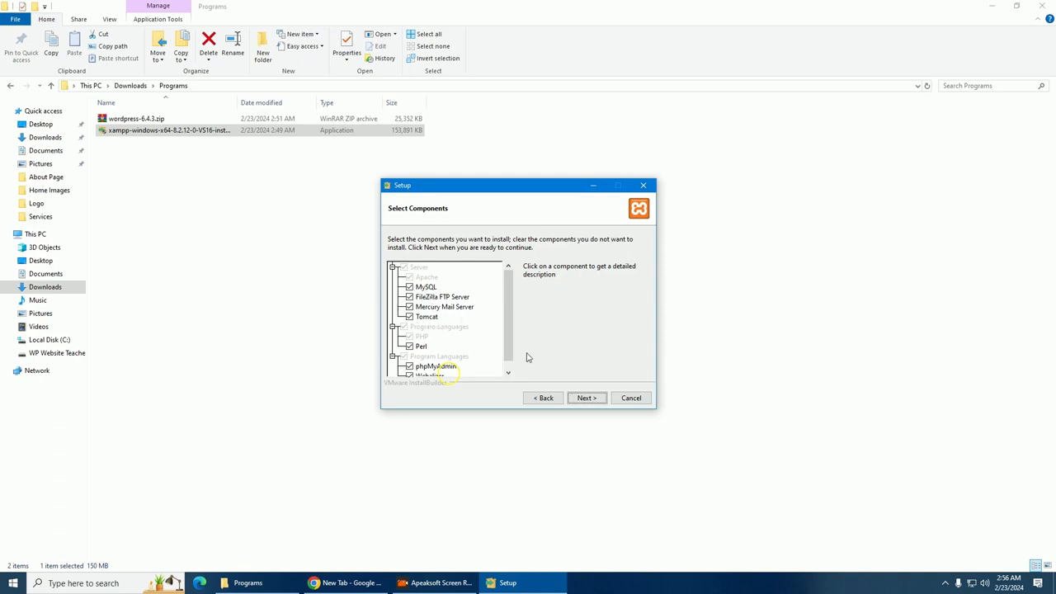
click(585, 403)
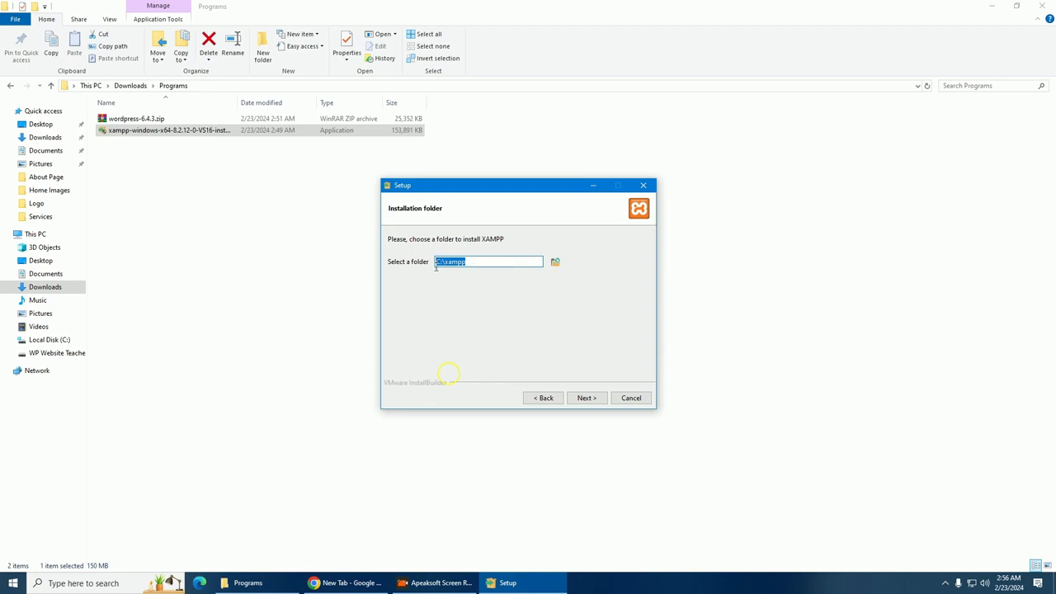
click(594, 401)
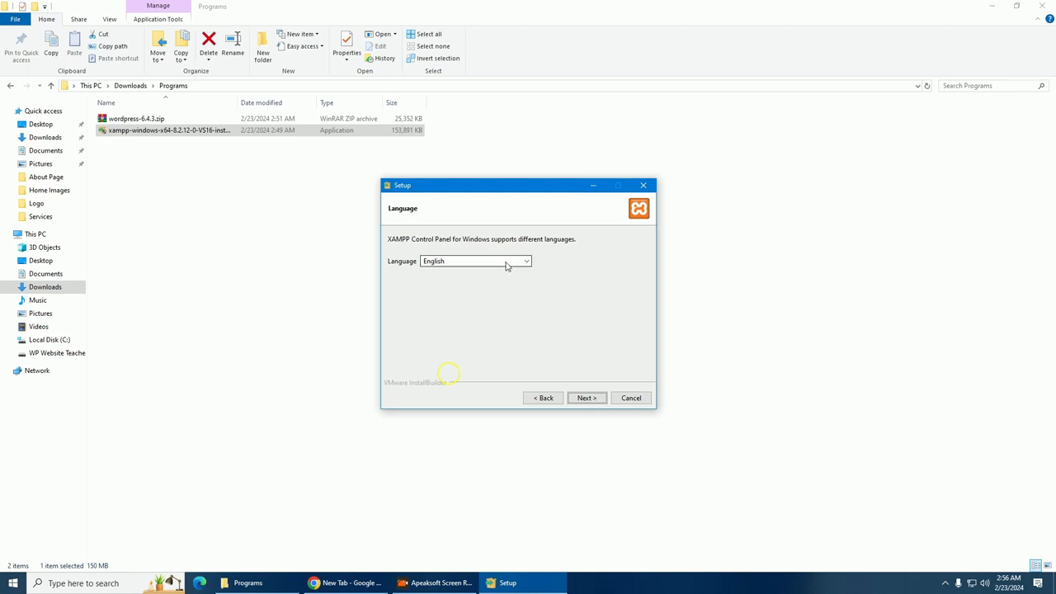
click(596, 399)
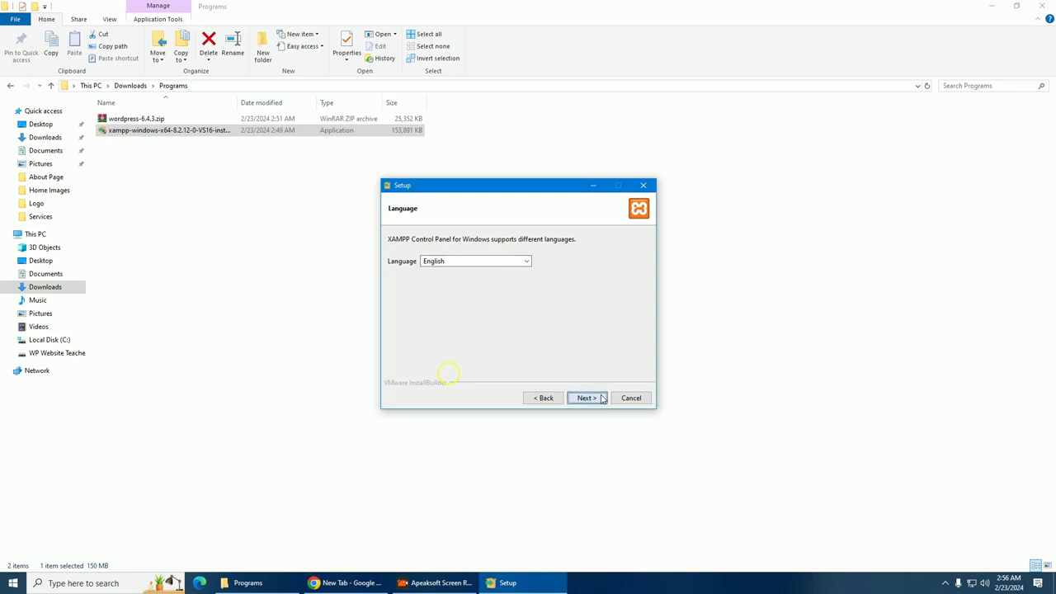
click(585, 399)
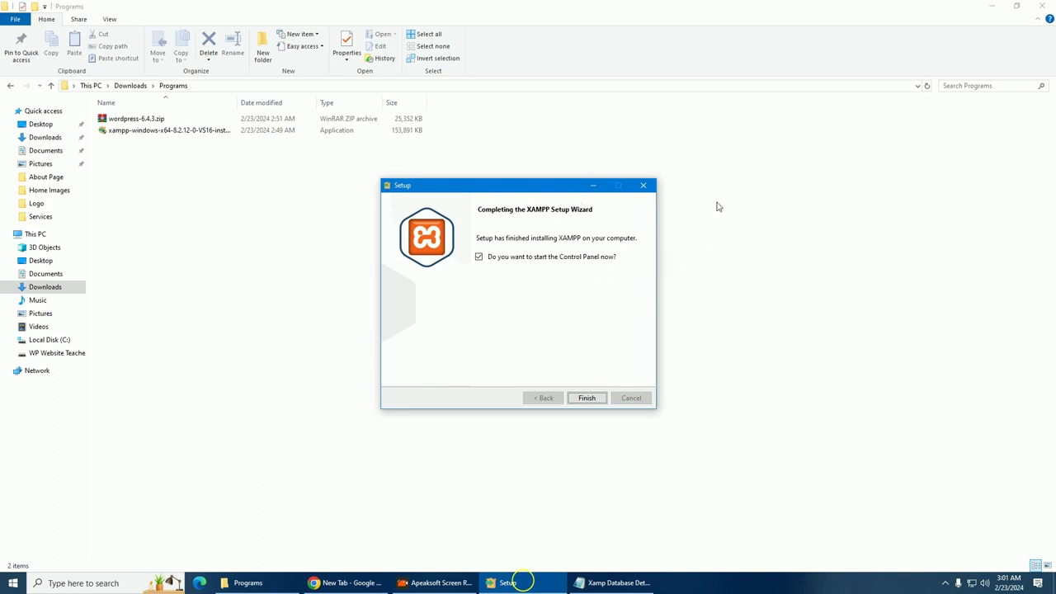
Finish the XAMPP setup wizard and close the Control Panel it launched
click(997, 10)
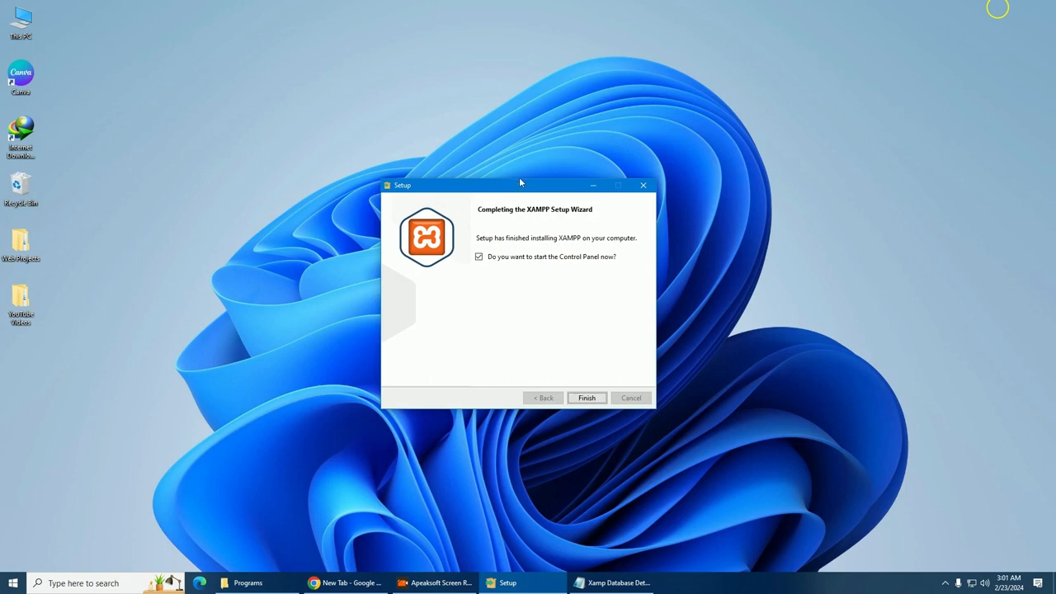
drag(520, 182, 509, 147)
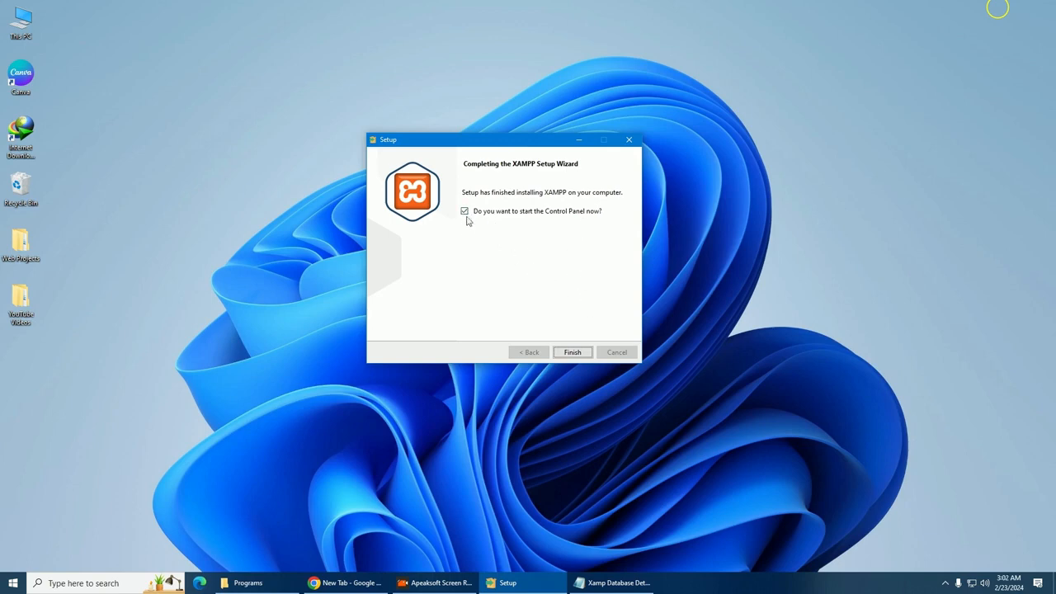
click(572, 353)
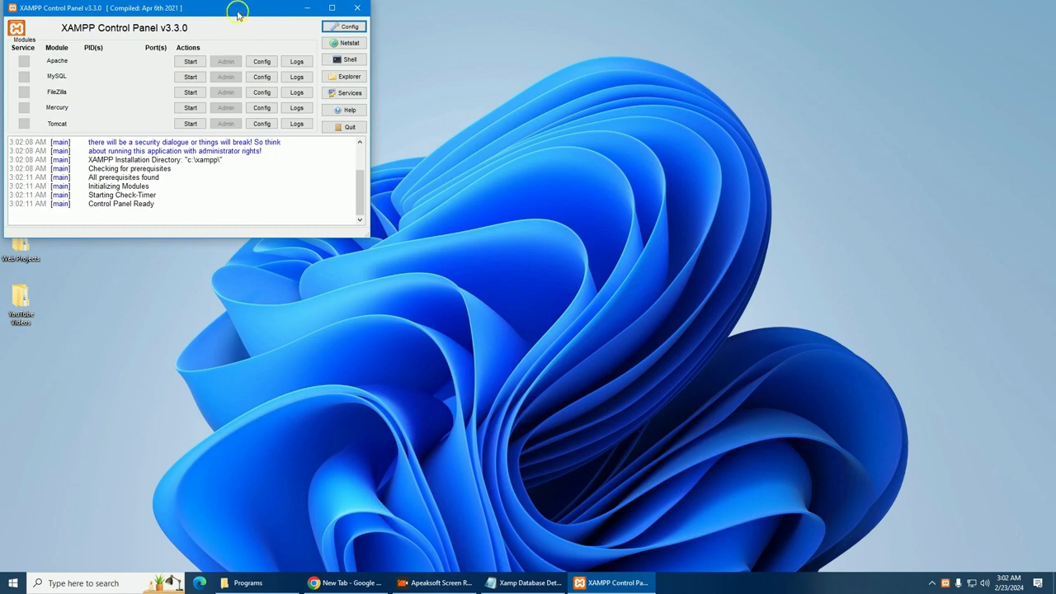
drag(236, 11, 320, 78)
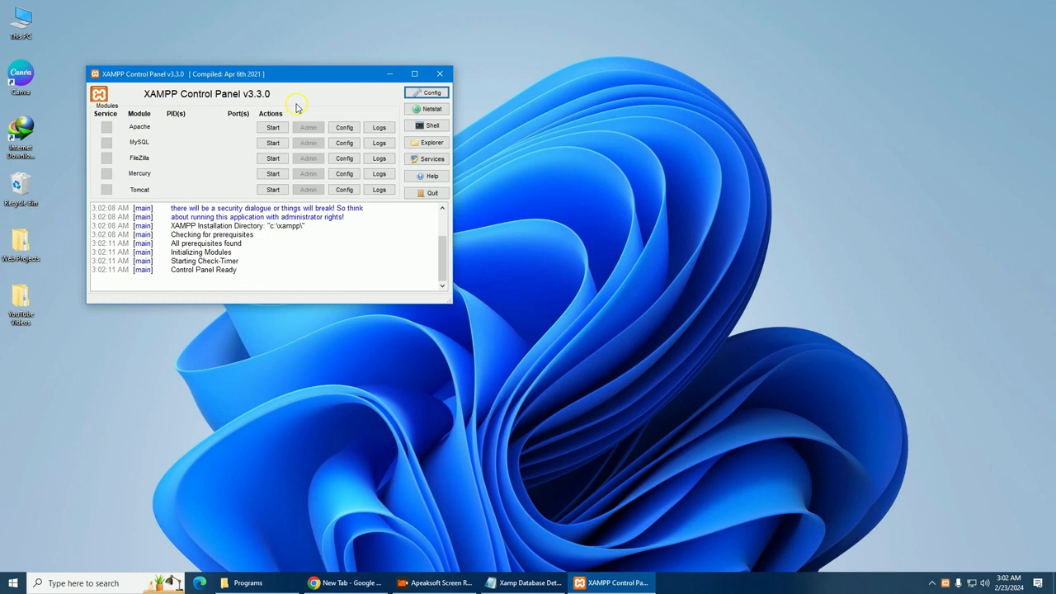
drag(379, 74, 352, 39)
click(413, 38)
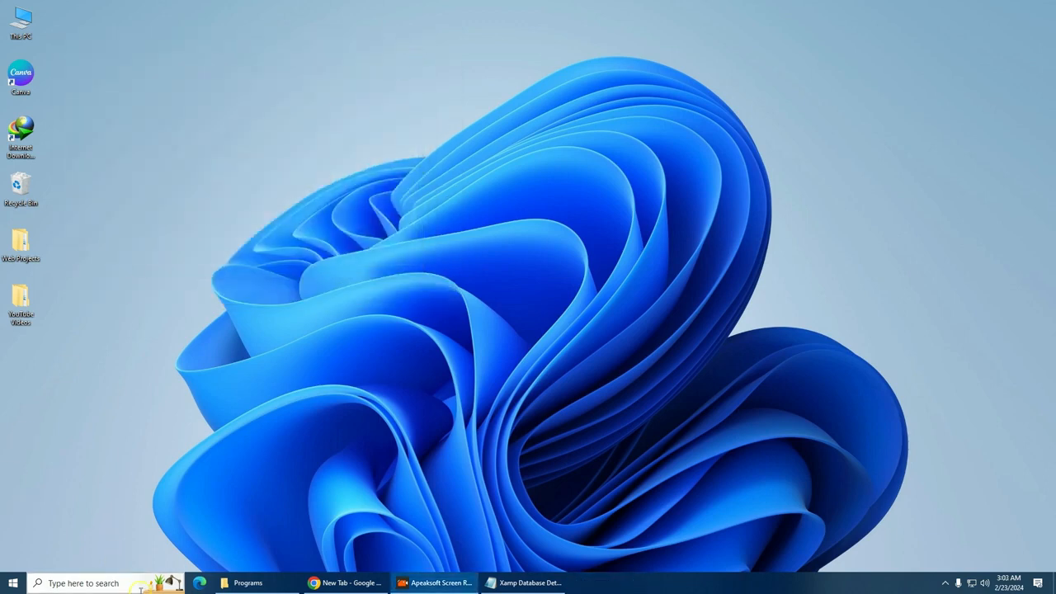
Reopen XAMPP Control Panel by searching 'xa' in Windows search
click(107, 581)
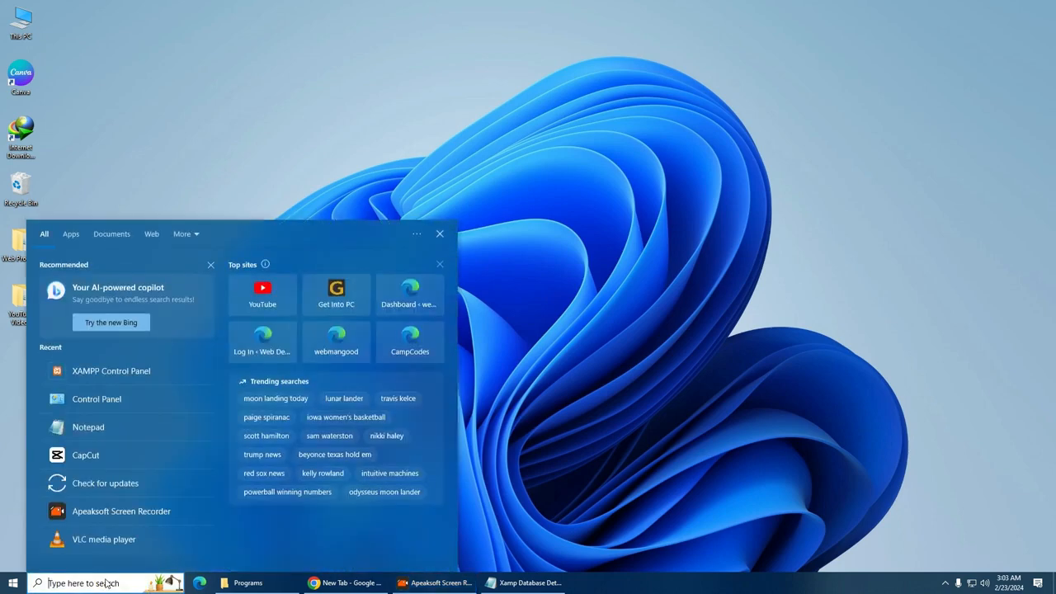
text(xa)
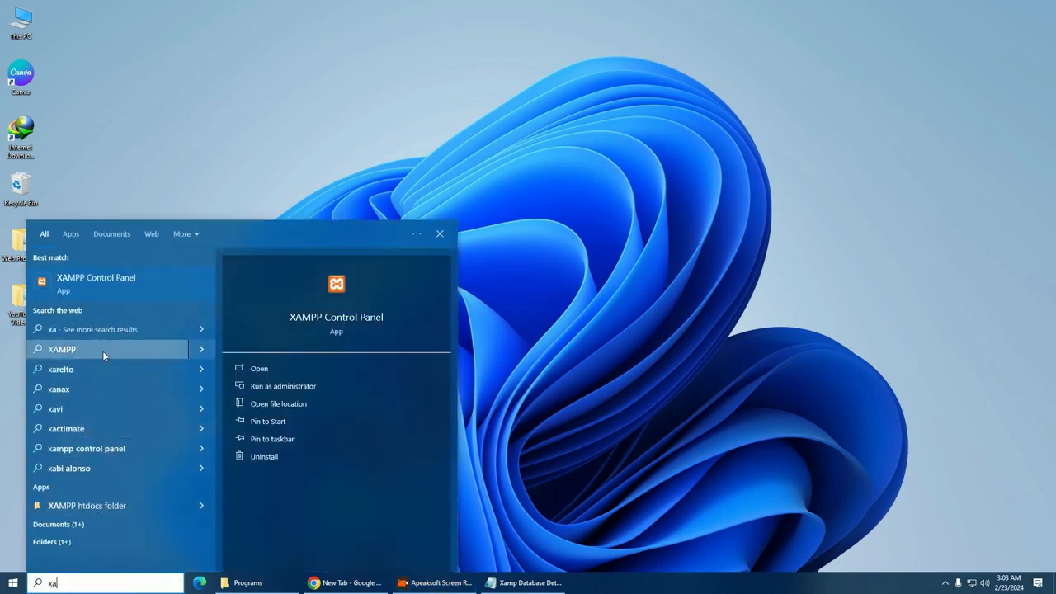
click(137, 283)
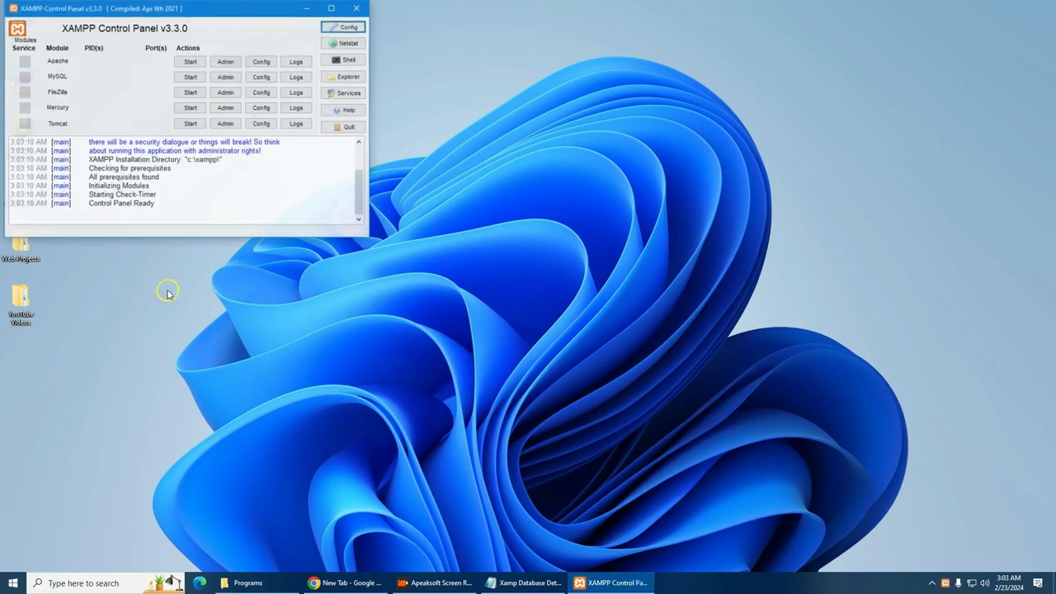
drag(222, 11, 316, 33)
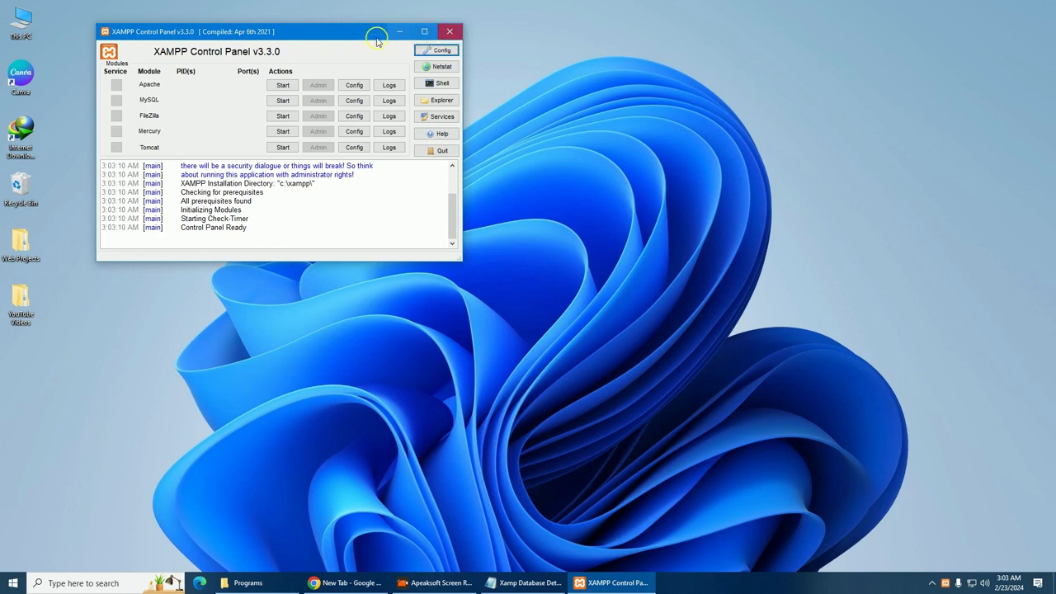
Relaunch the Control Panel from C:\xampp\xampp-control.exe, then close the xampp folder window
drag(339, 30, 387, 39)
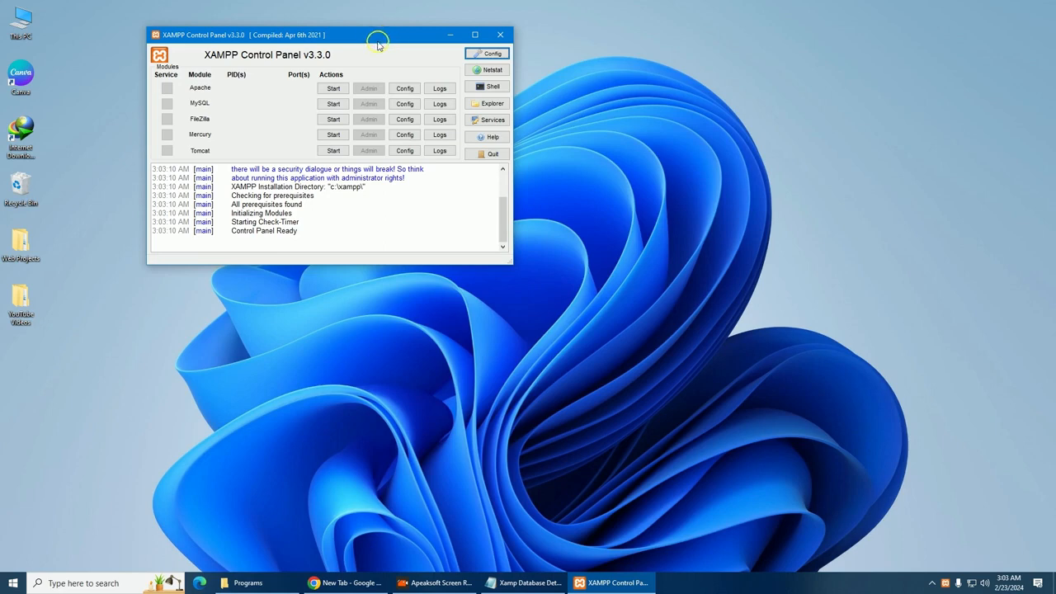
click(500, 36)
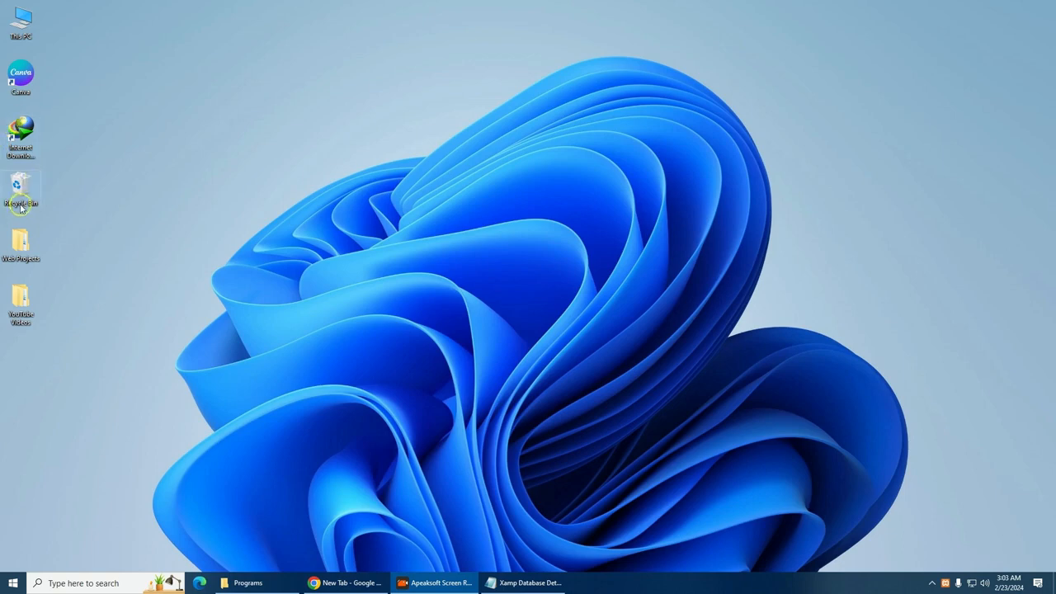
double_click(25, 23)
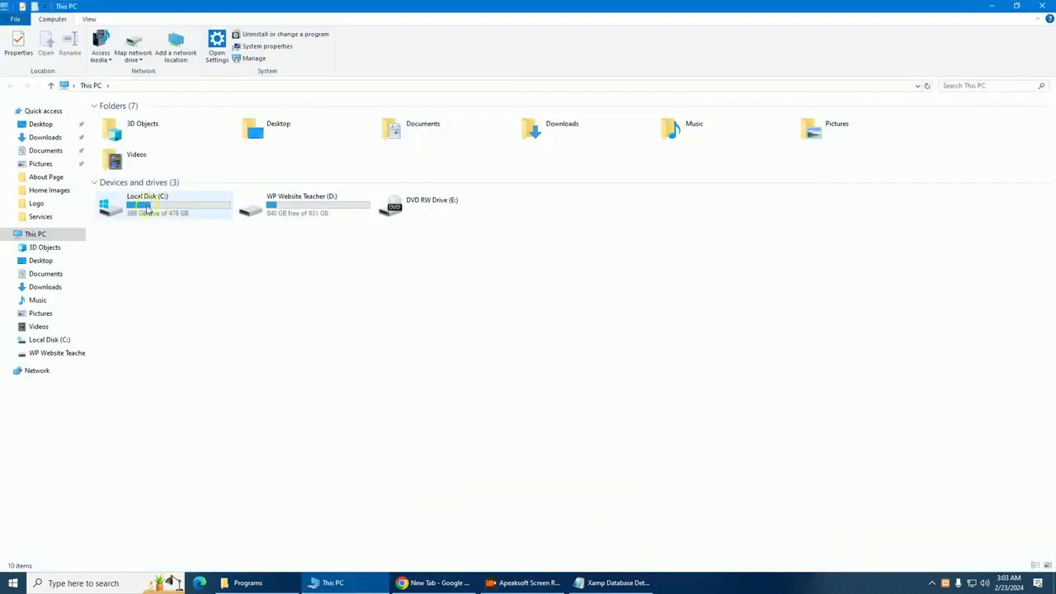
double_click(164, 206)
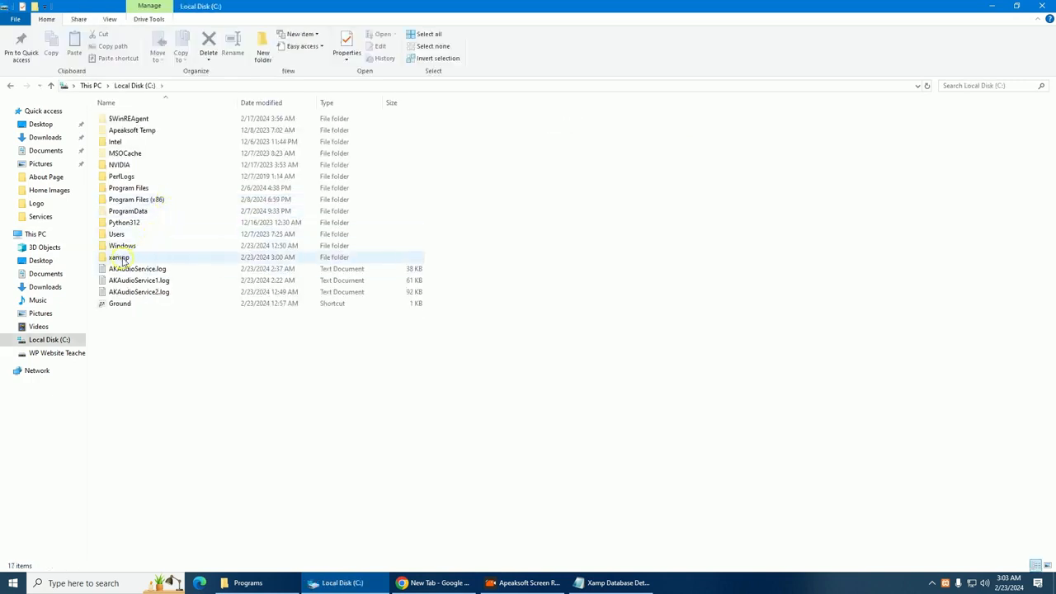
double_click(122, 259)
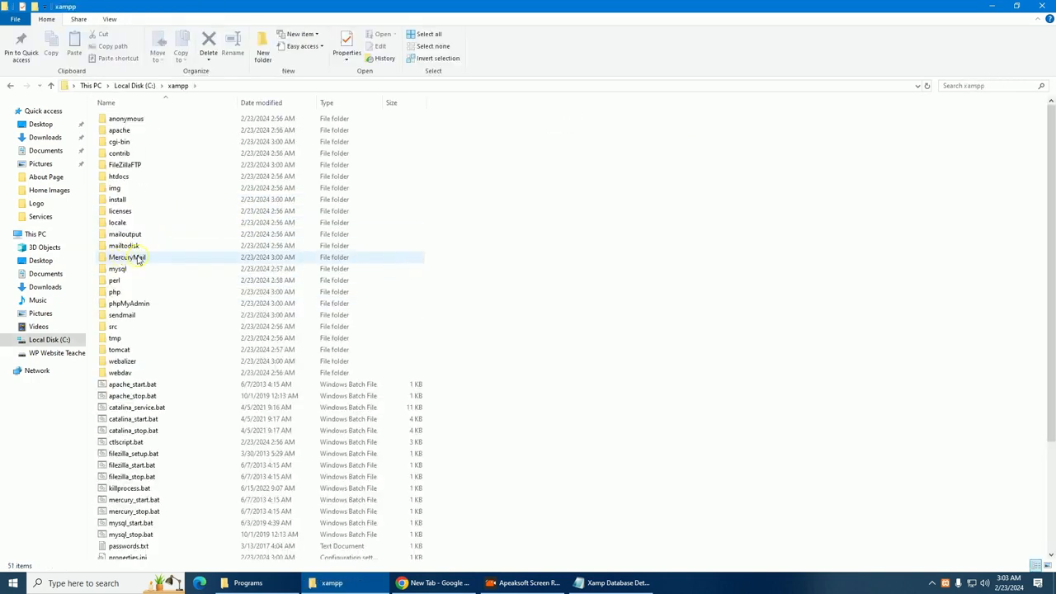
scroll(137, 259, down, 4)
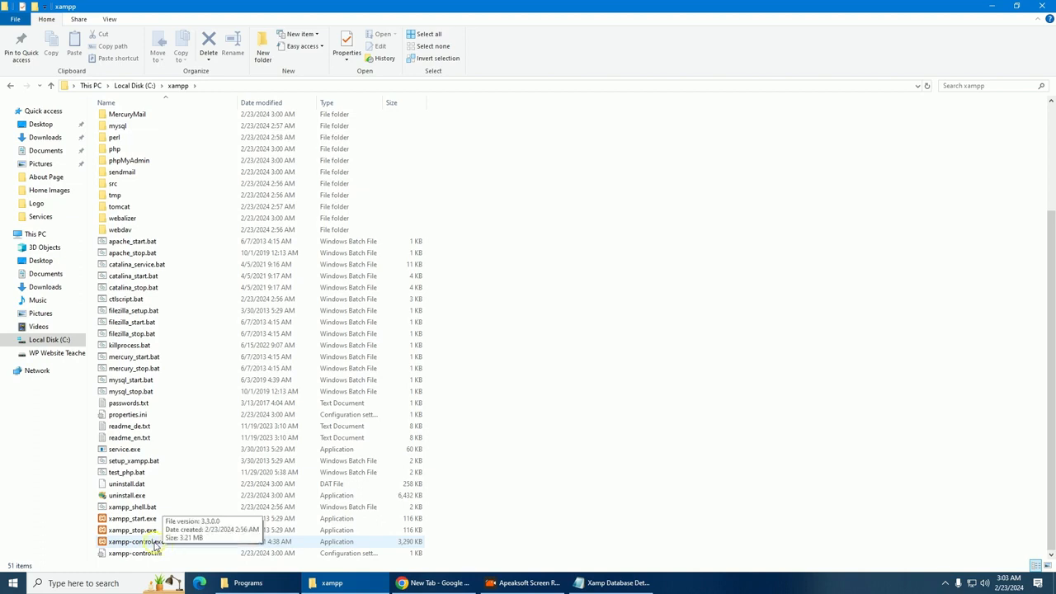
double_click(153, 543)
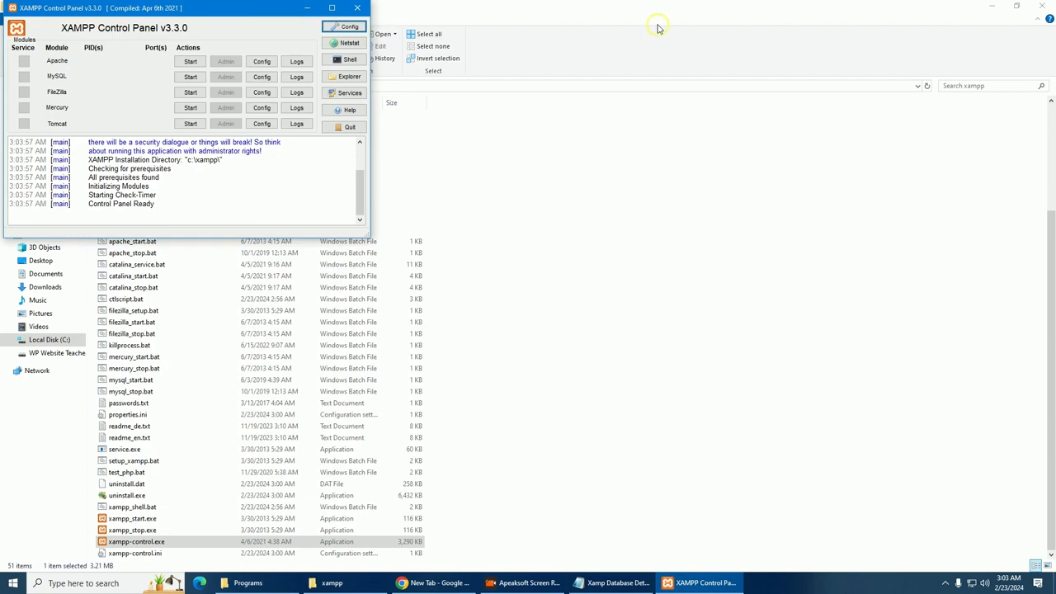
double_click(735, 14)
click(822, 13)
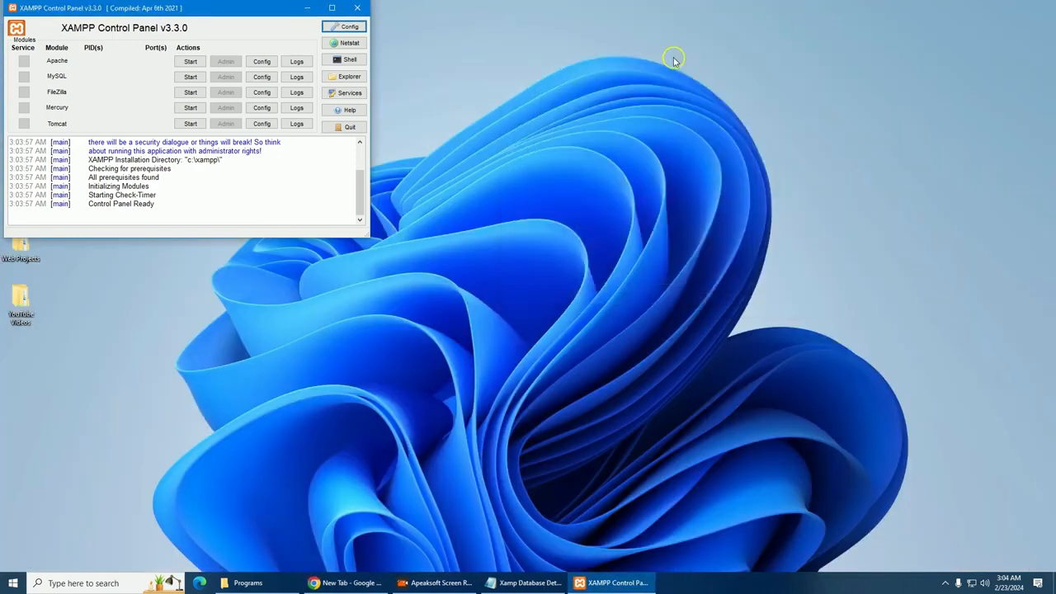
Start Apache on ports 80/443 and MySQL on port 3306
drag(241, 7, 358, 24)
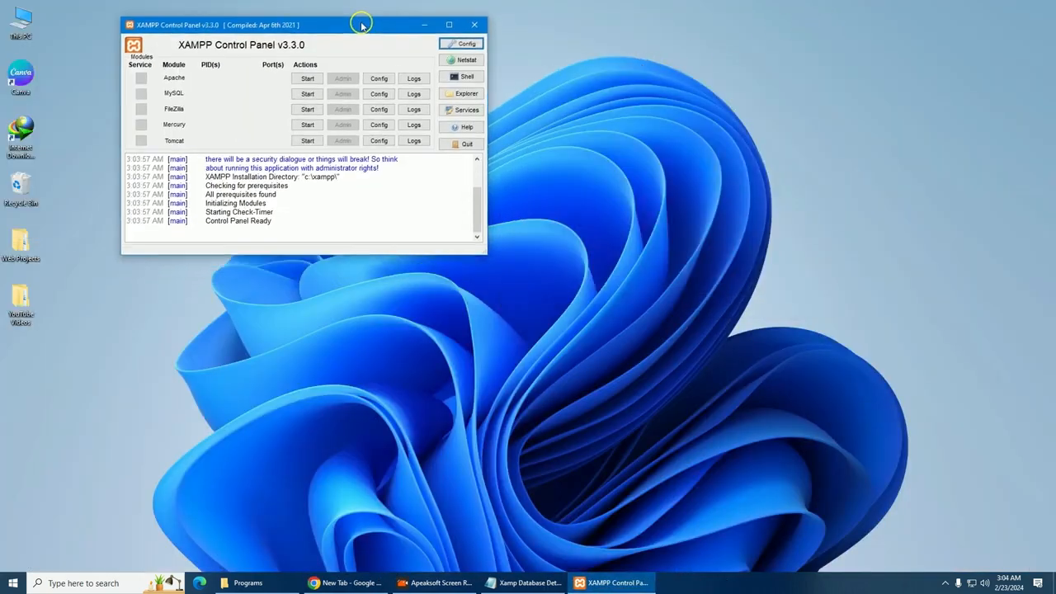
click(307, 79)
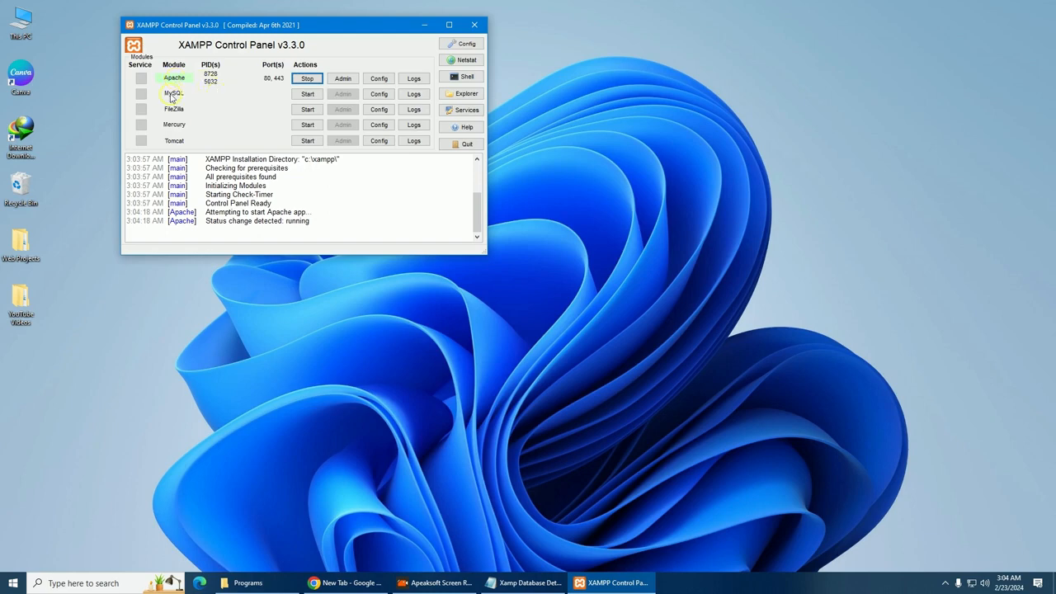
click(304, 97)
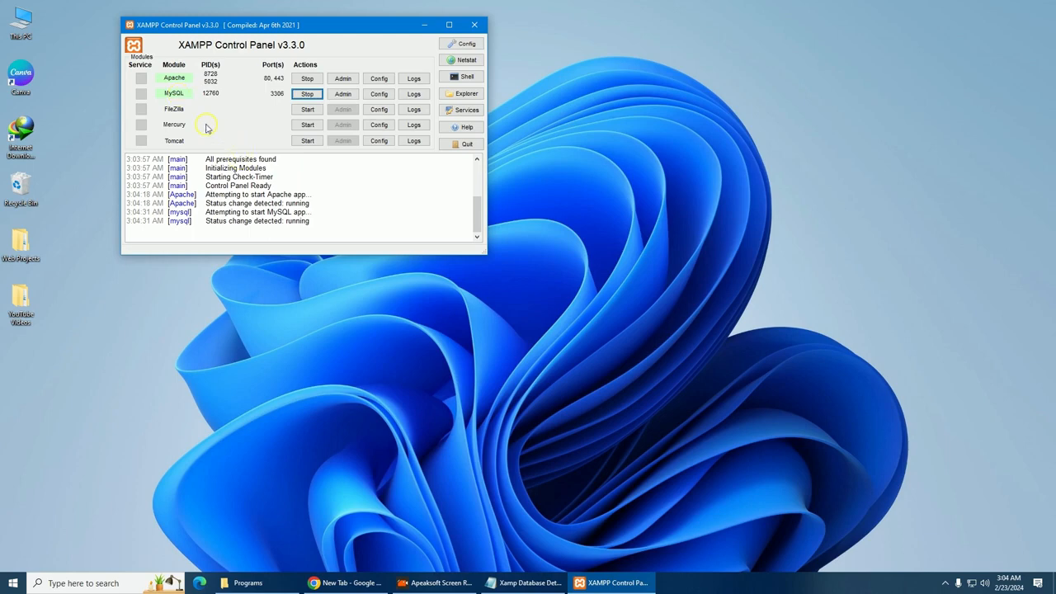
click(248, 583)
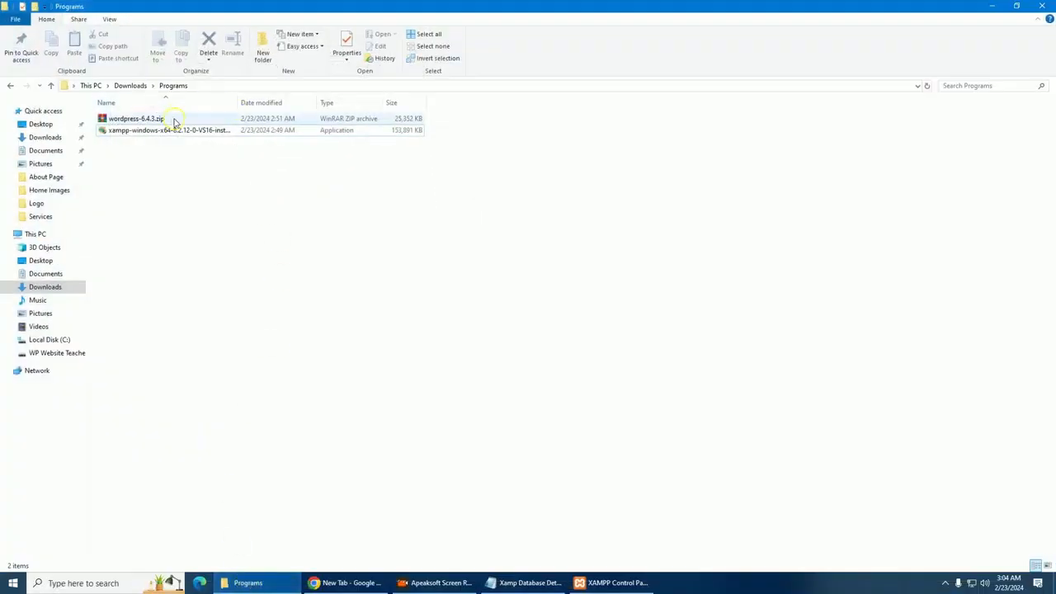
Extract wordpress-6.4.3.zip here and check the wordpress folder's 19 items
click(124, 132)
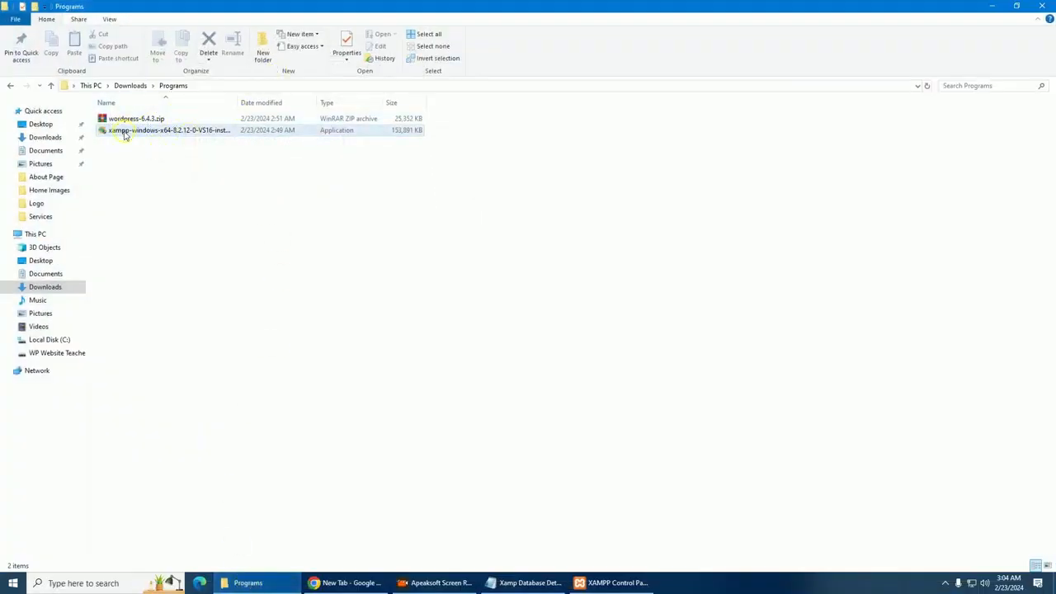
click(132, 120)
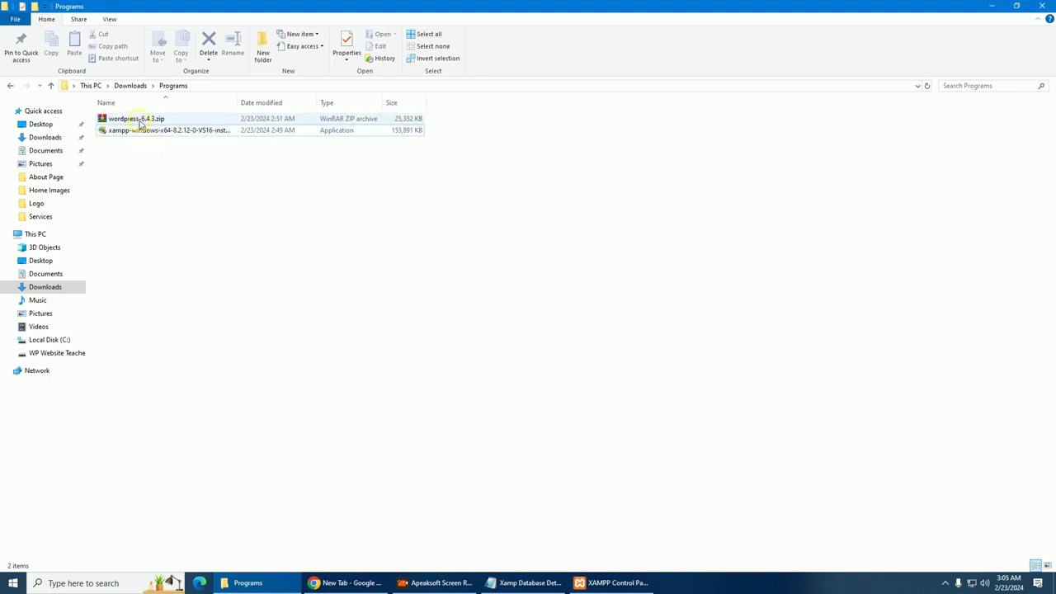
right_click(141, 122)
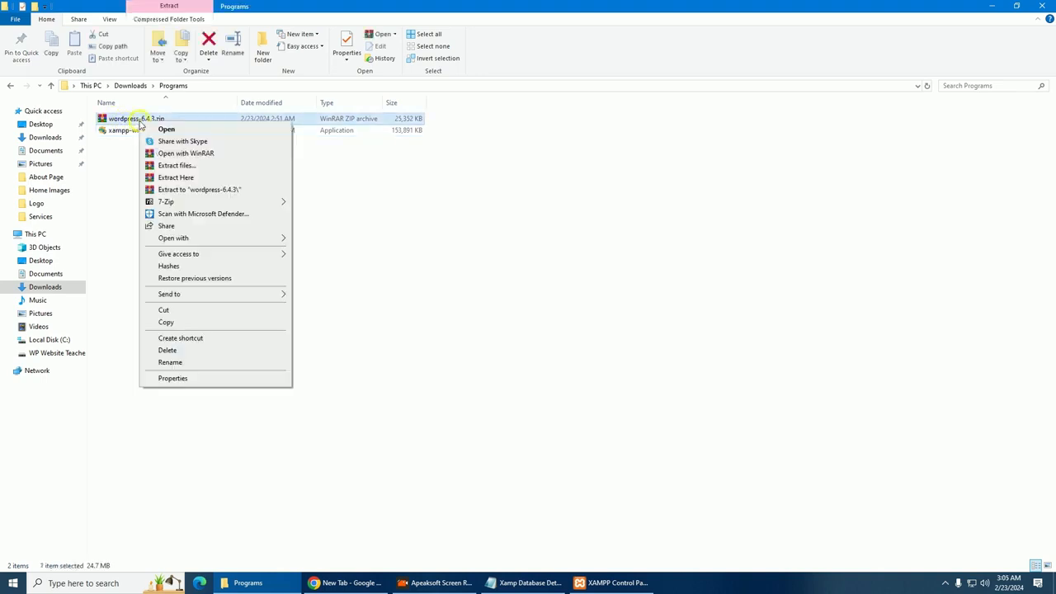
click(188, 178)
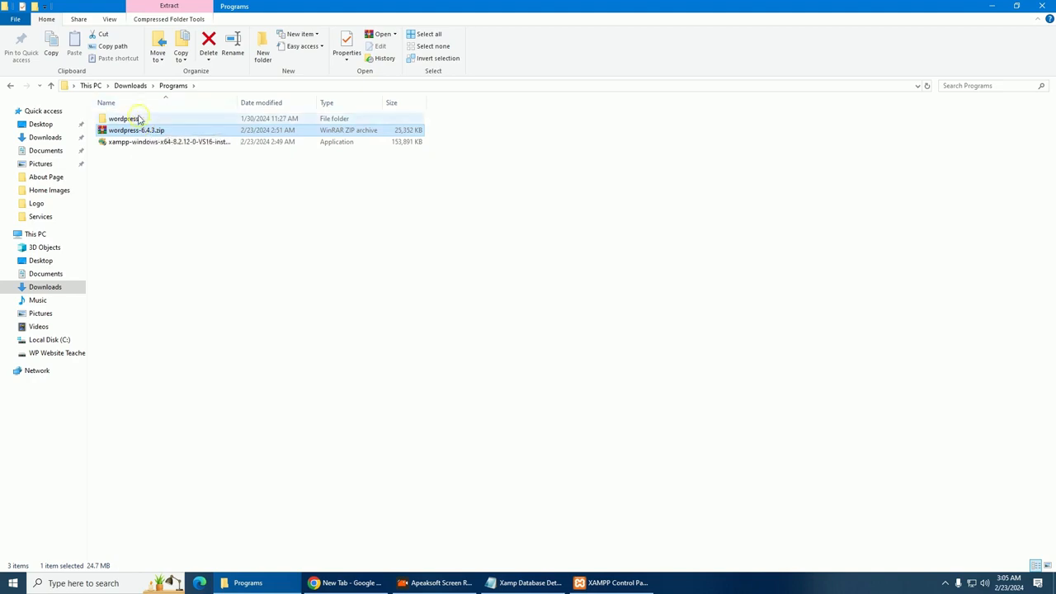
double_click(139, 119)
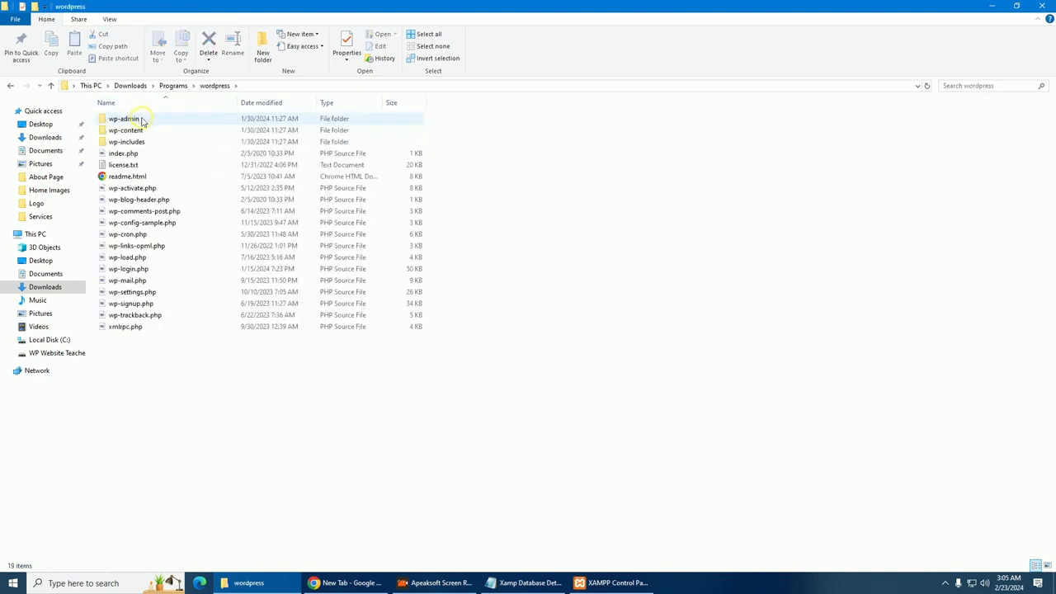
drag(158, 336, 151, 121)
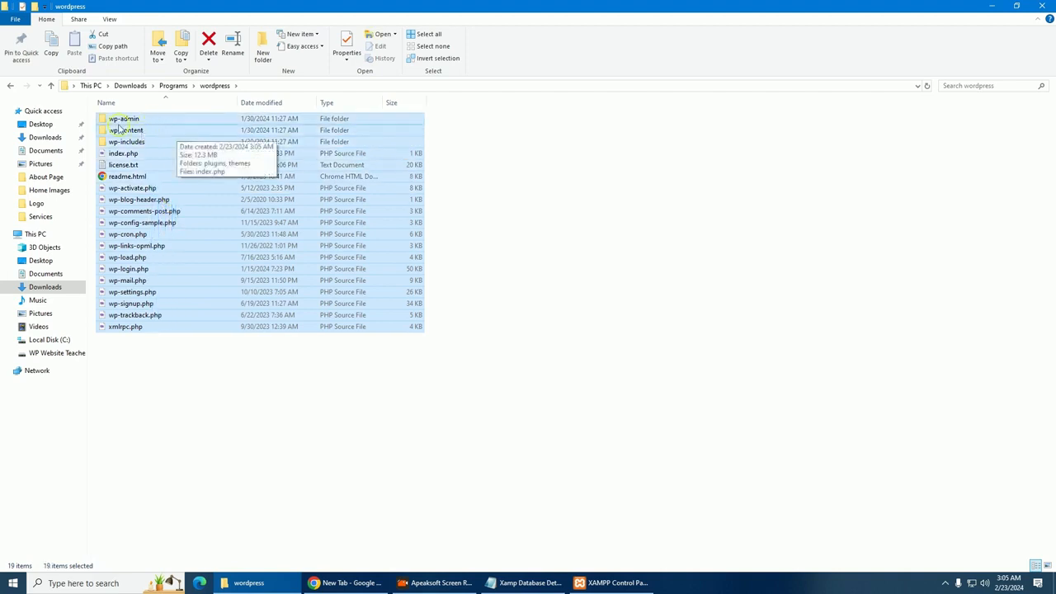
Copy the extracted wordpress folder from the Programs folder
click(10, 85)
right_click(142, 122)
click(142, 121)
right_click(141, 118)
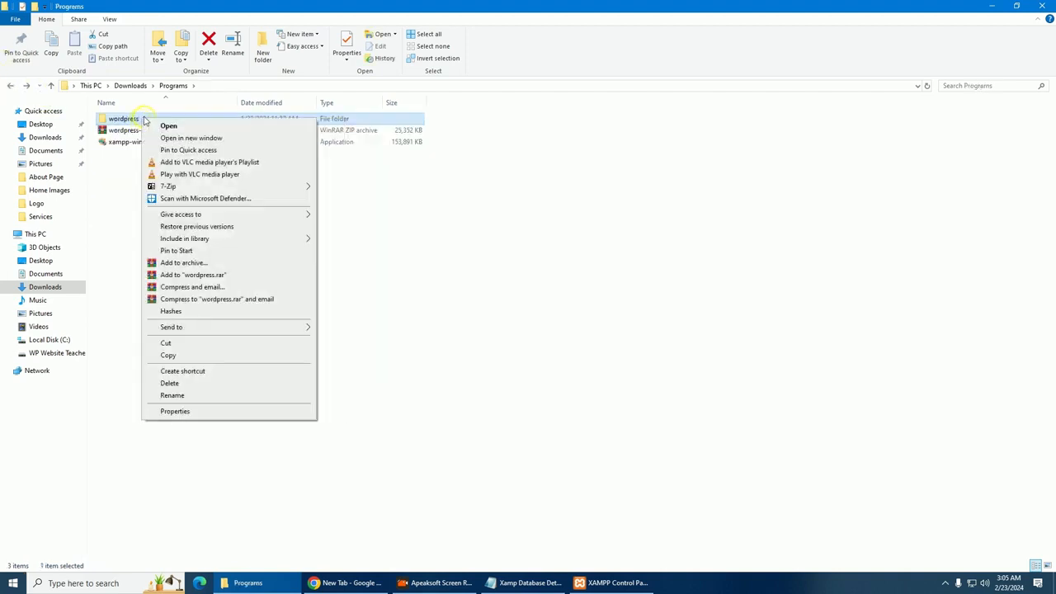
click(169, 355)
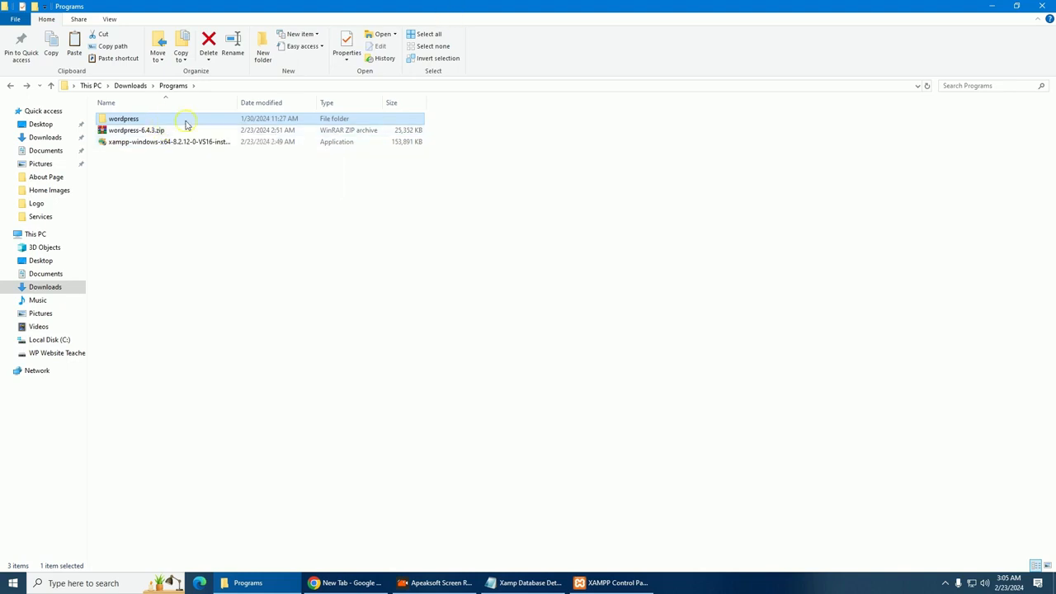
Paste the wordpress folder into C:\xampp\htdocs
click(35, 235)
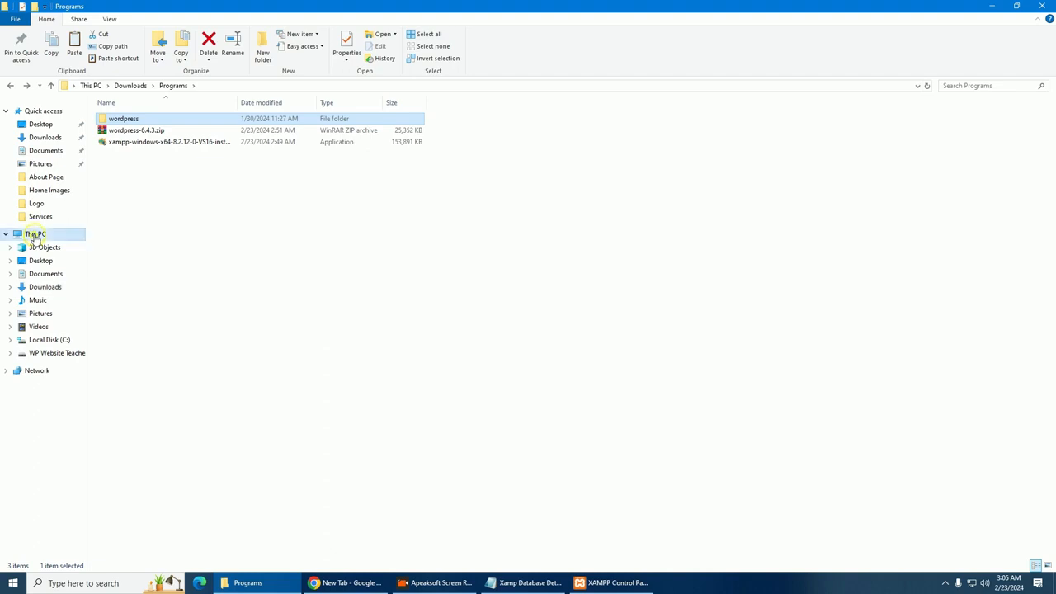
click(151, 205)
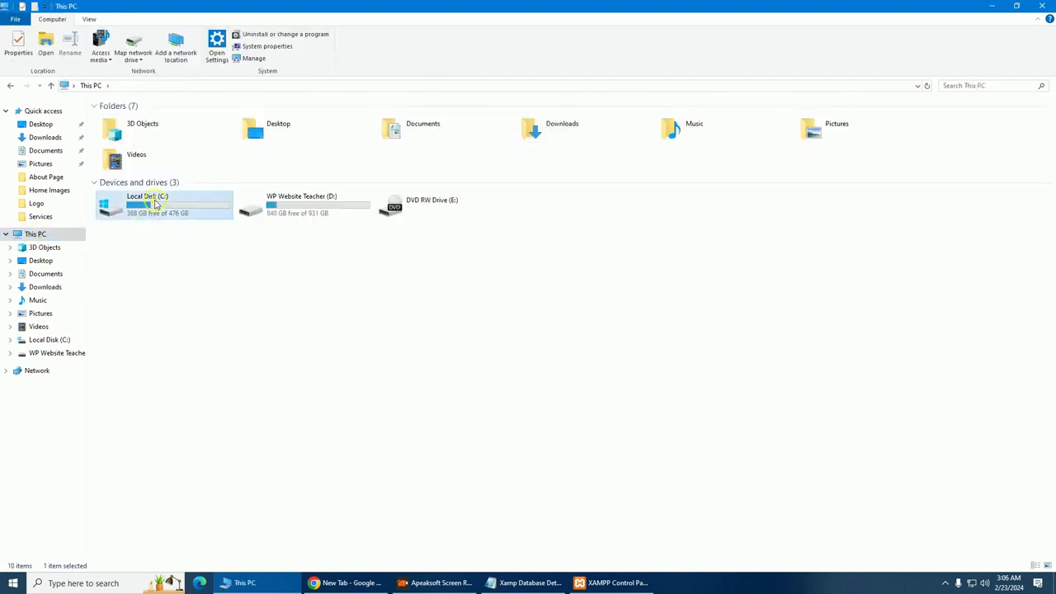
double_click(154, 203)
click(136, 258)
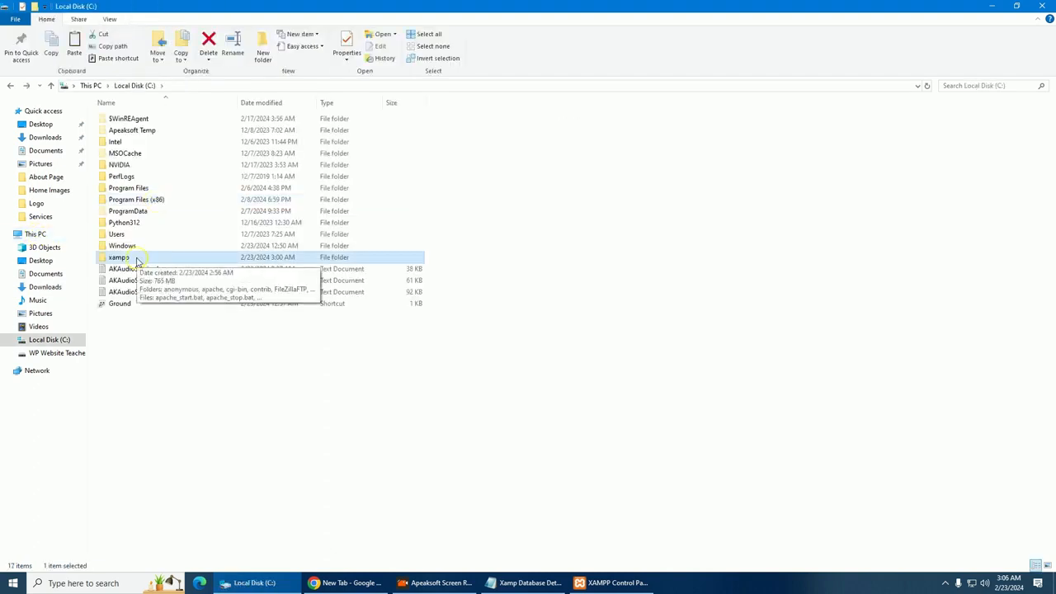
double_click(136, 258)
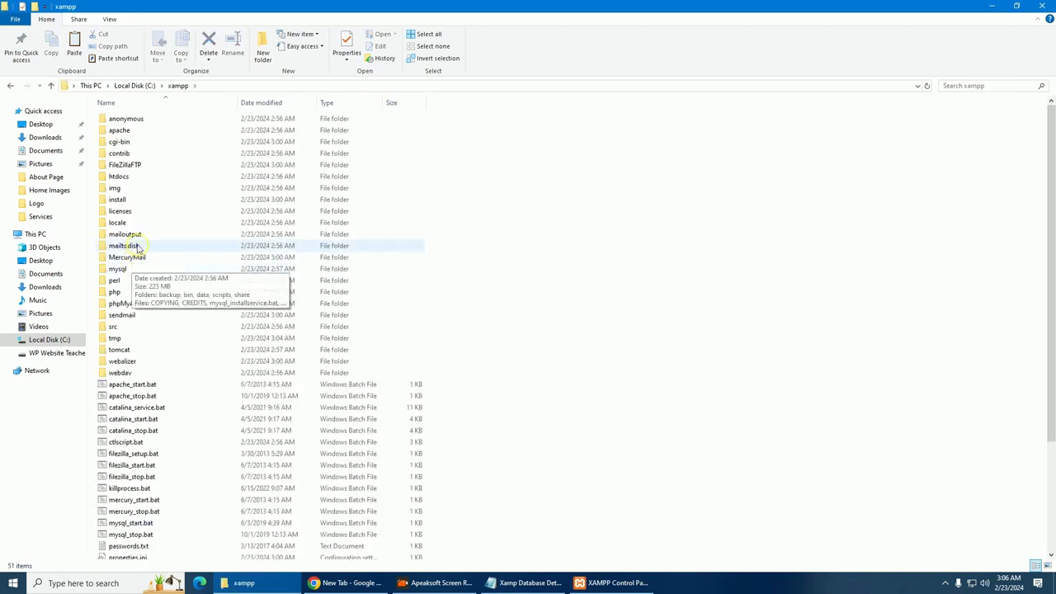
double_click(129, 180)
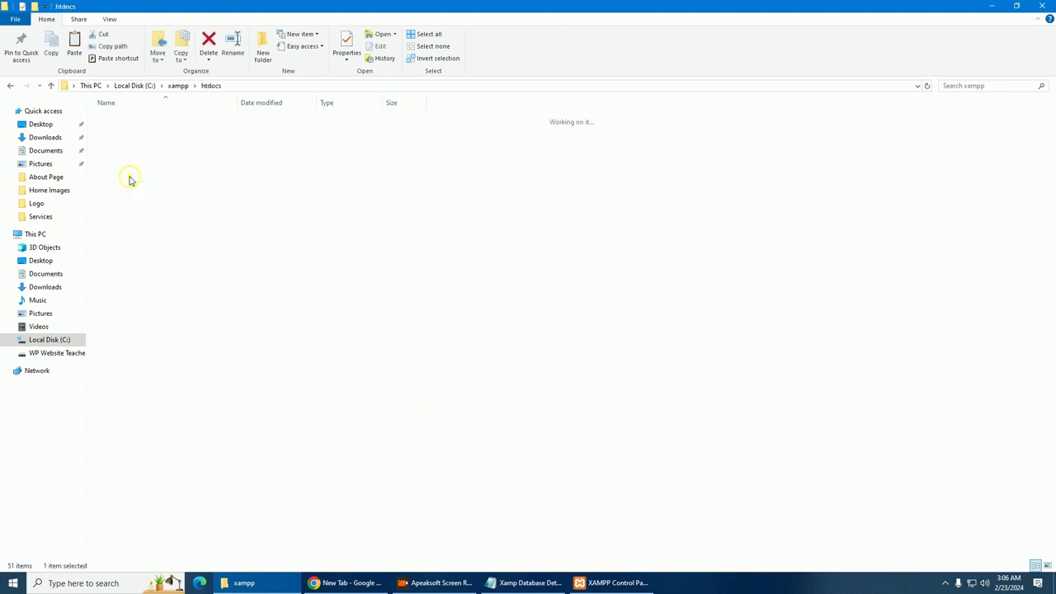
right_click(174, 257)
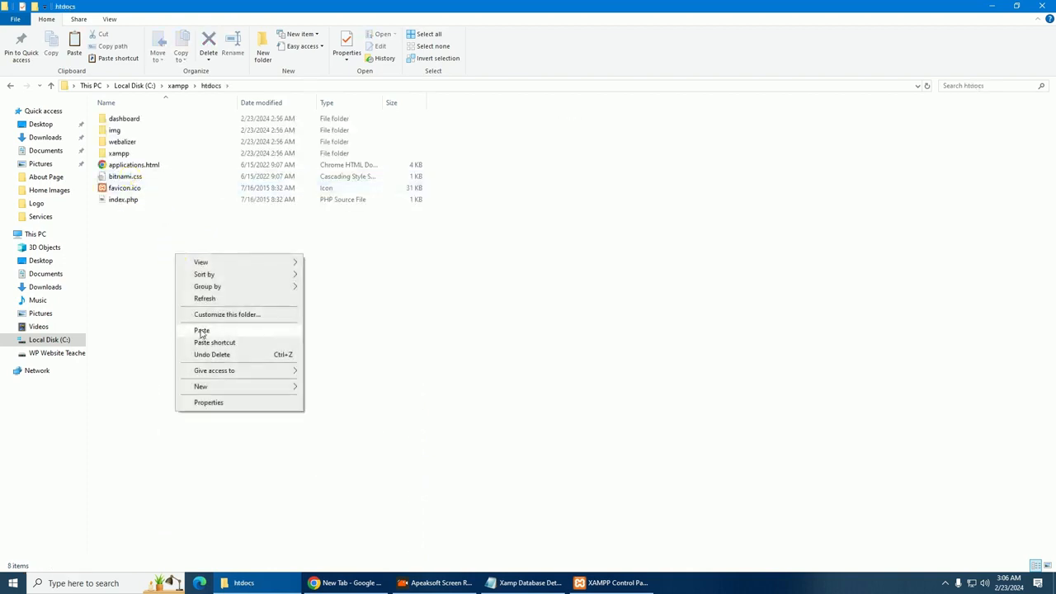
click(201, 331)
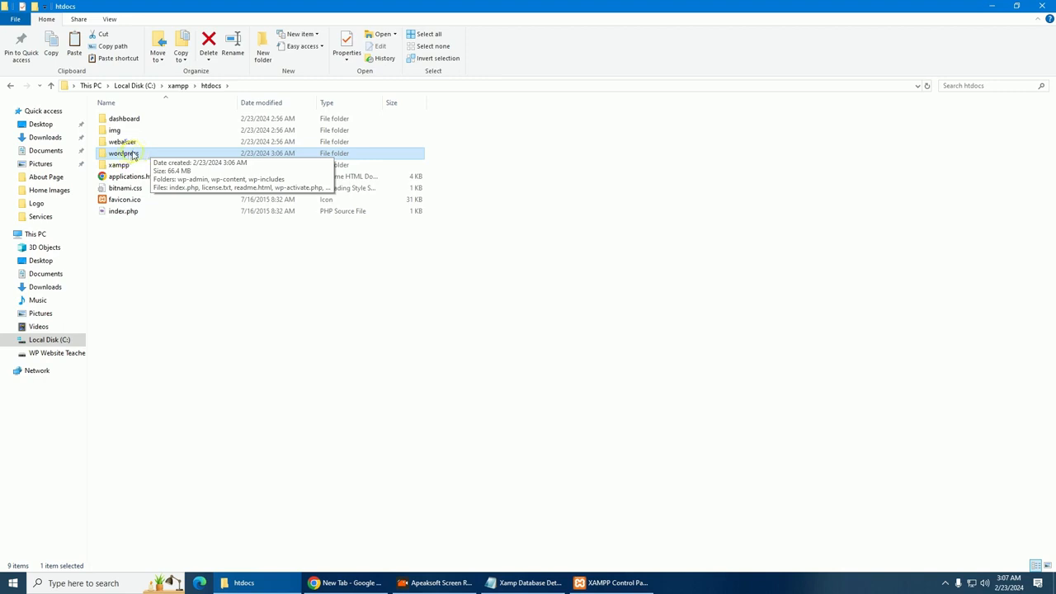
Rename the pasted wordpress folder to 'testing'
right_click(132, 155)
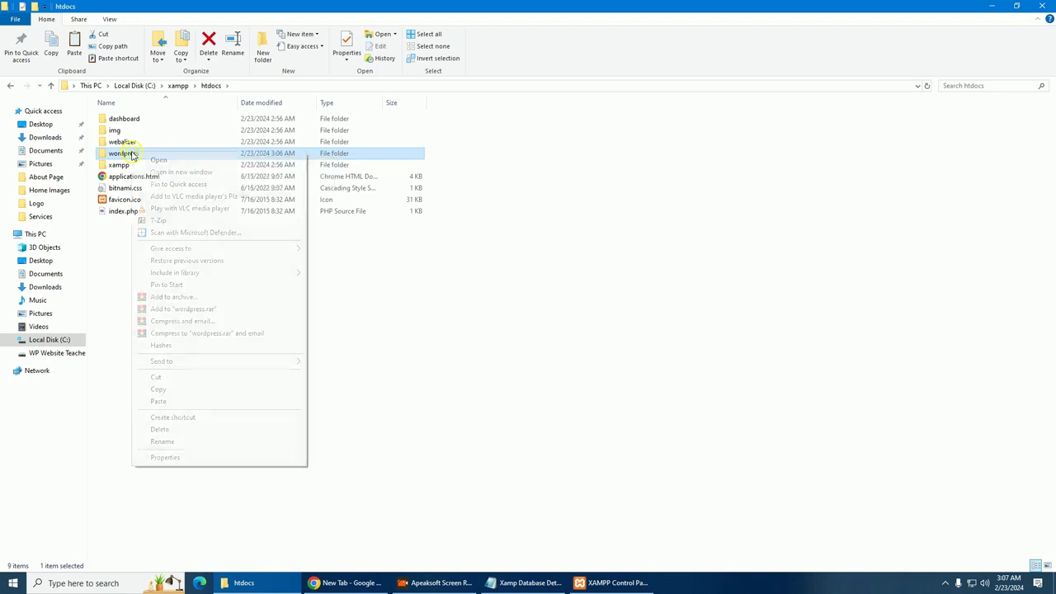
click(163, 441)
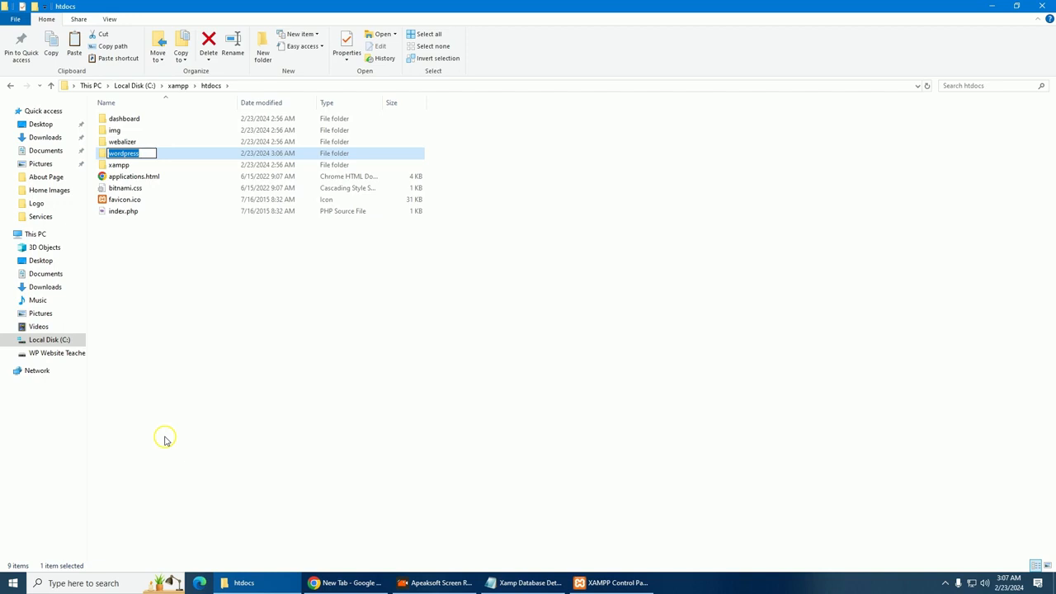
text(testing)
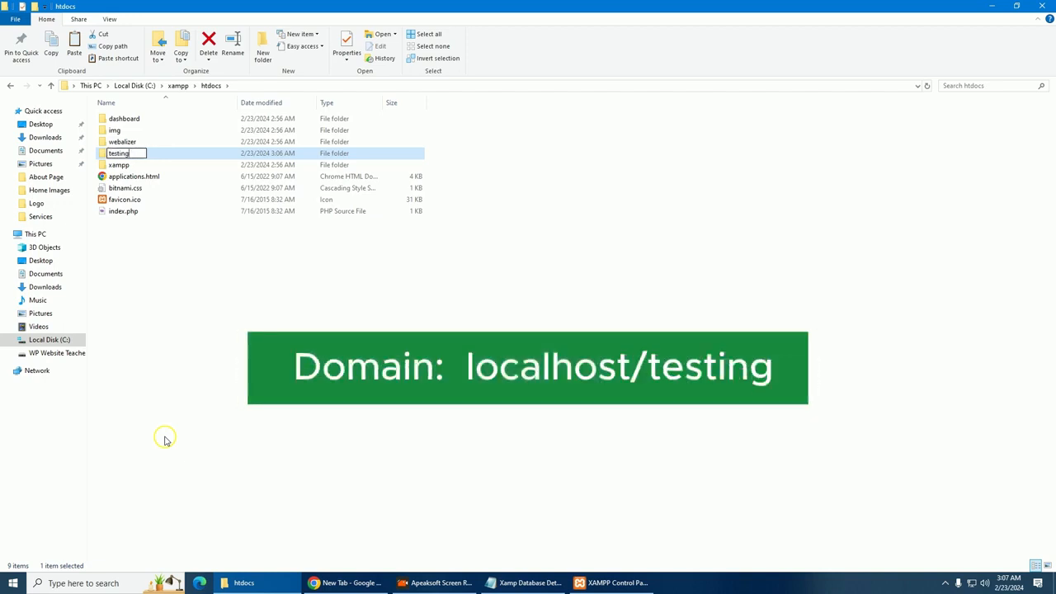
click(165, 401)
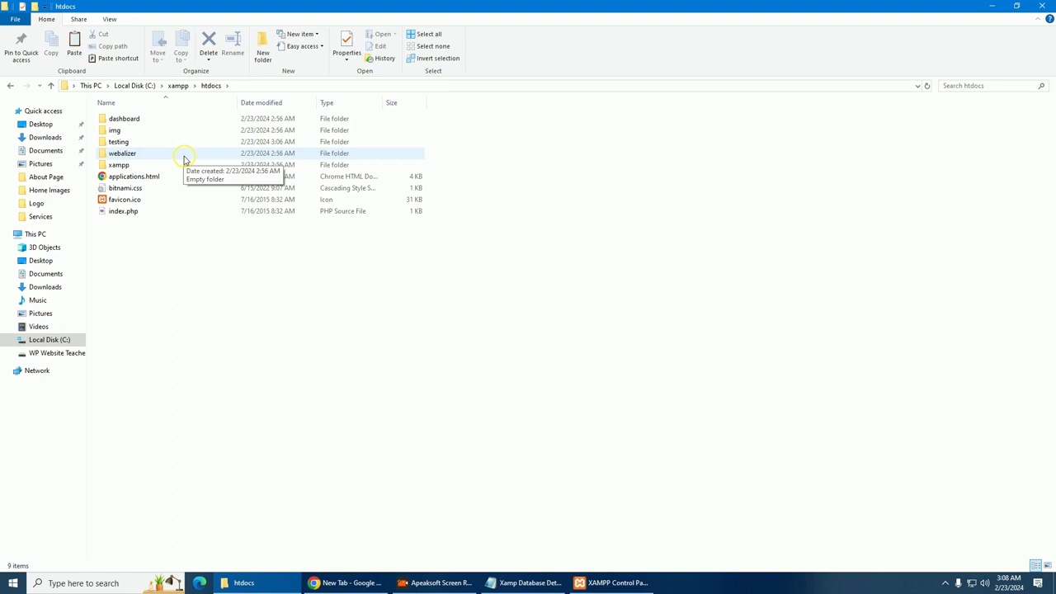
Open phpMyAdmin through MySQL's Admin button in XAMPP Control Panel
click(994, 6)
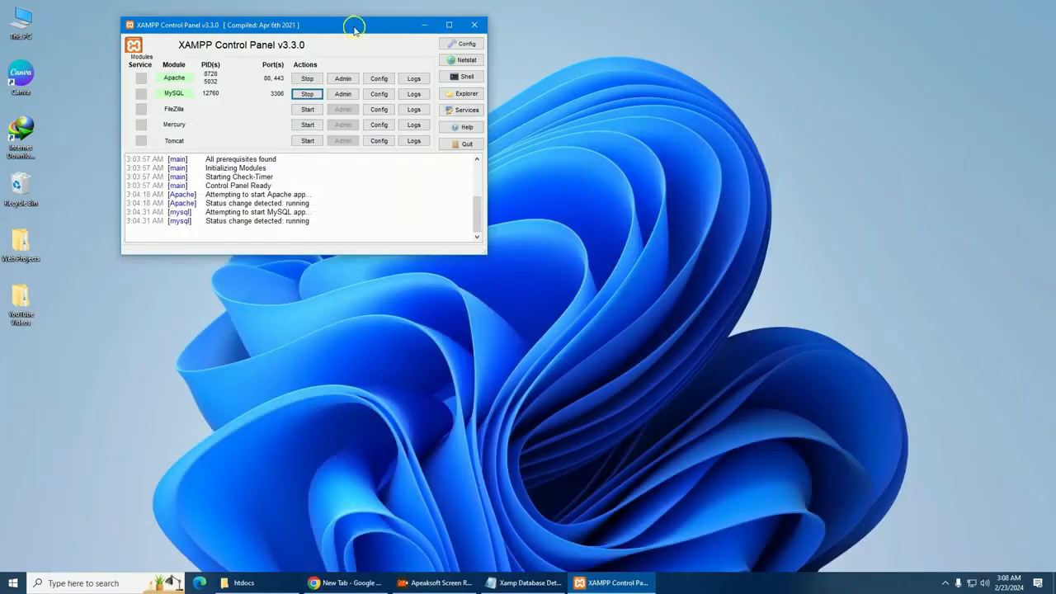
drag(354, 25, 529, 116)
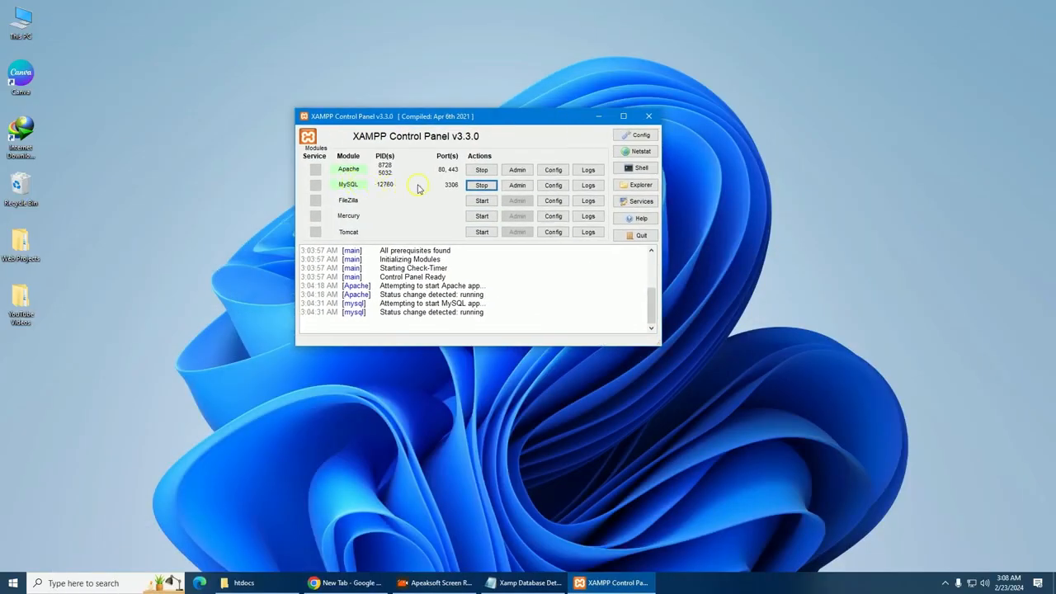
click(517, 186)
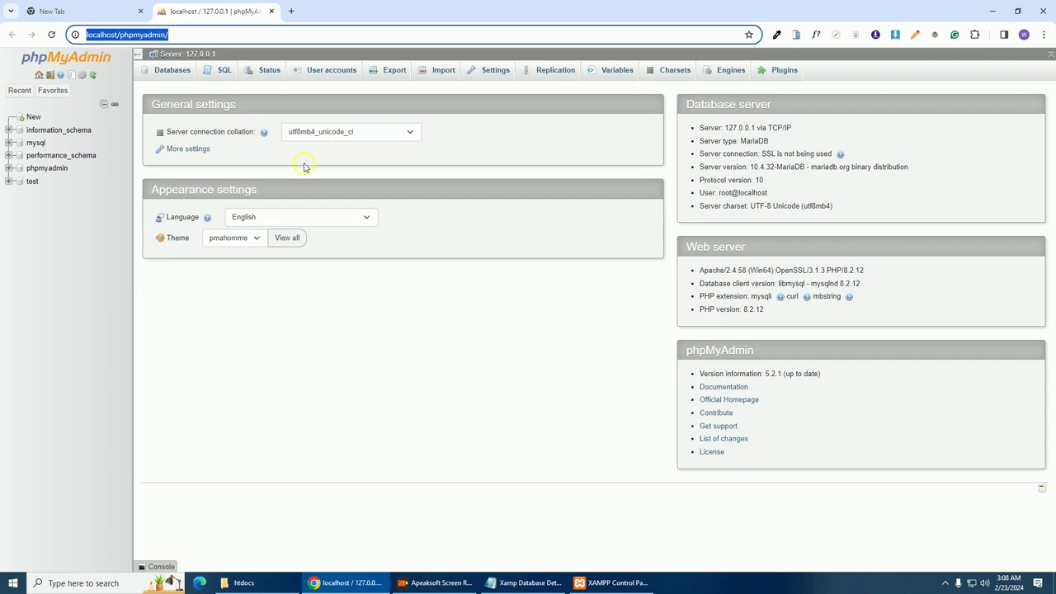
Create a database named test-db from the Databases page
click(37, 117)
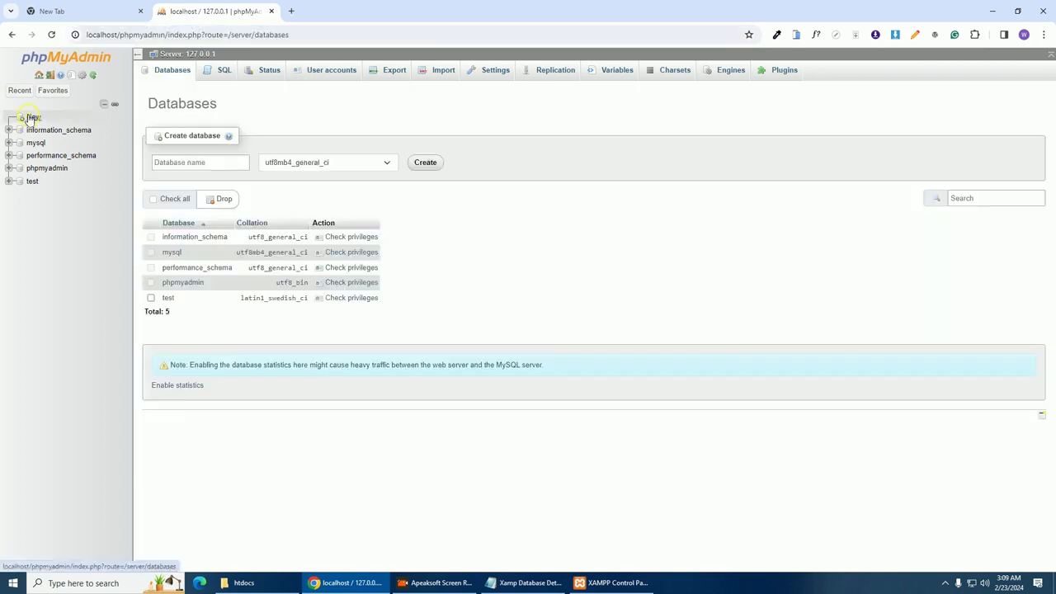
click(174, 71)
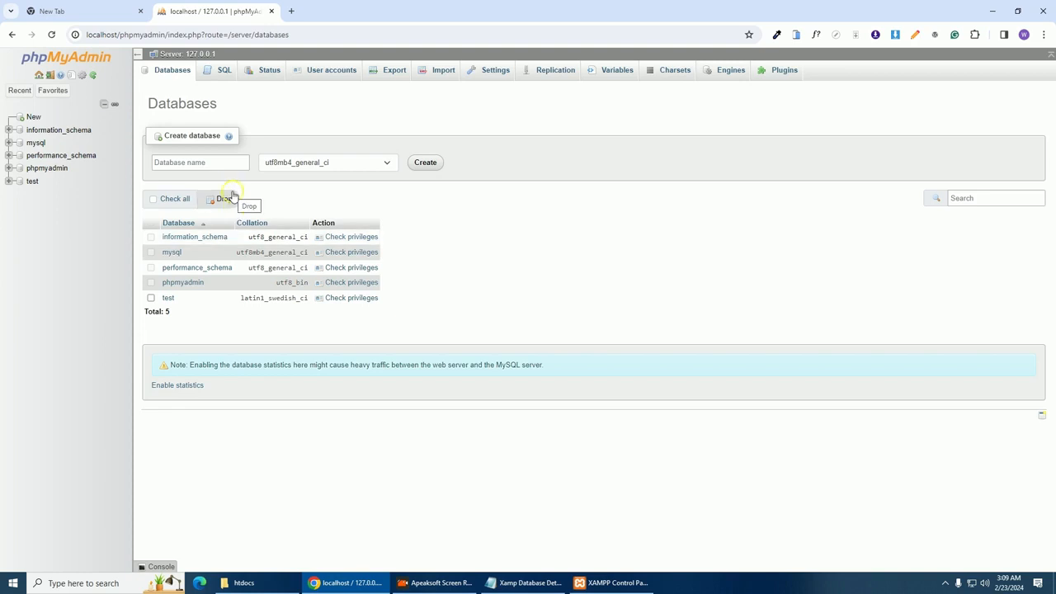
click(198, 164)
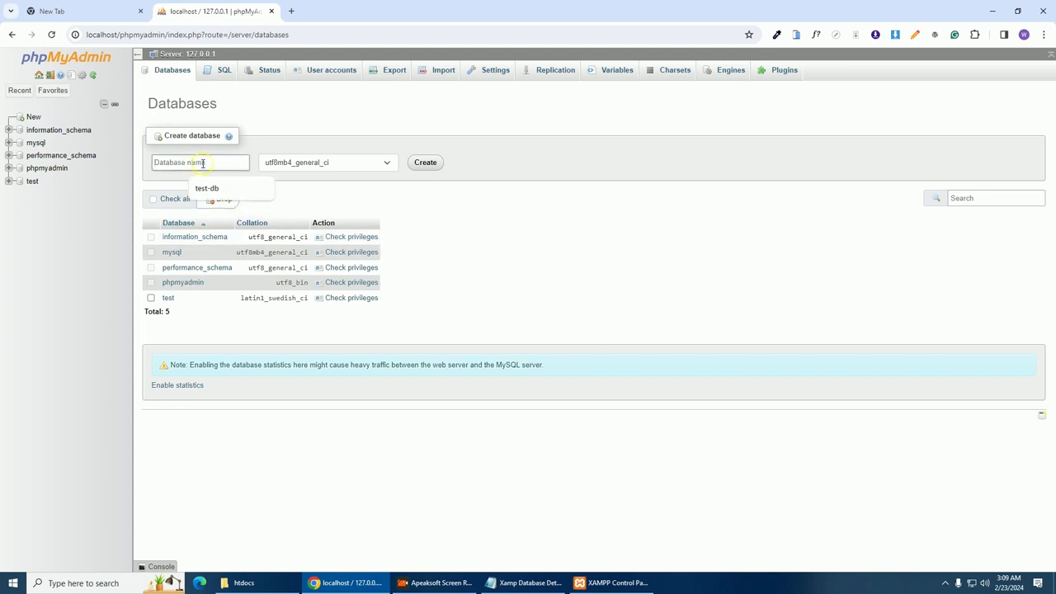
click(207, 188)
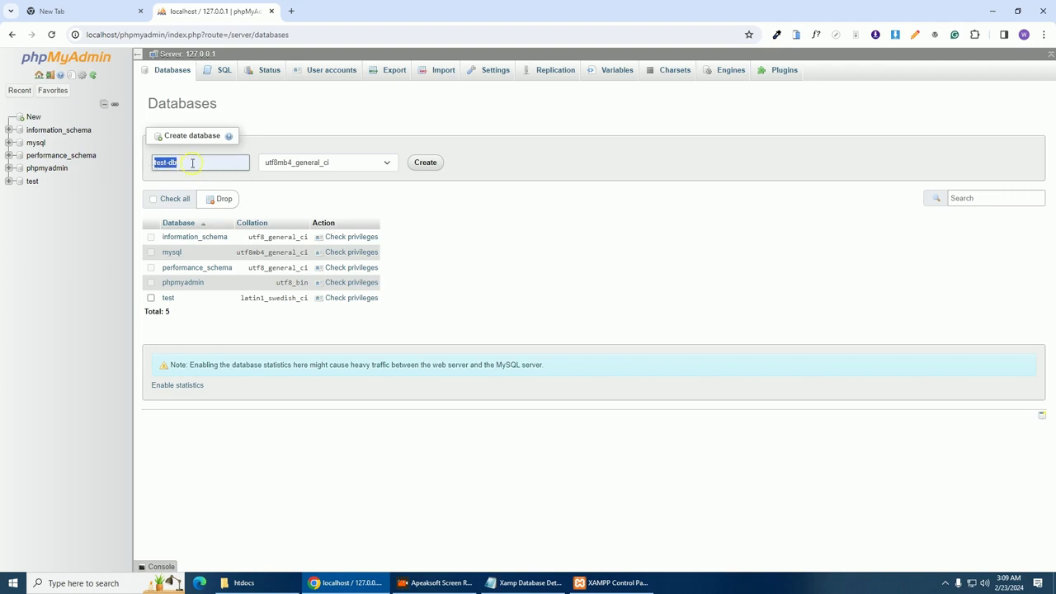
click(424, 162)
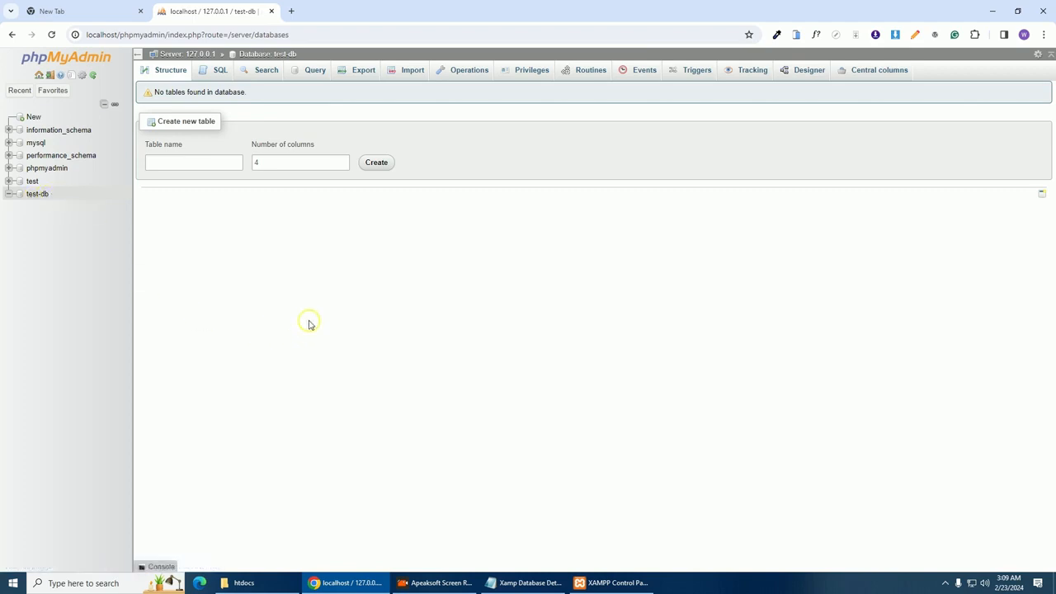
Open the Login Information form for root@localhost's privileges from the test-db database
click(32, 195)
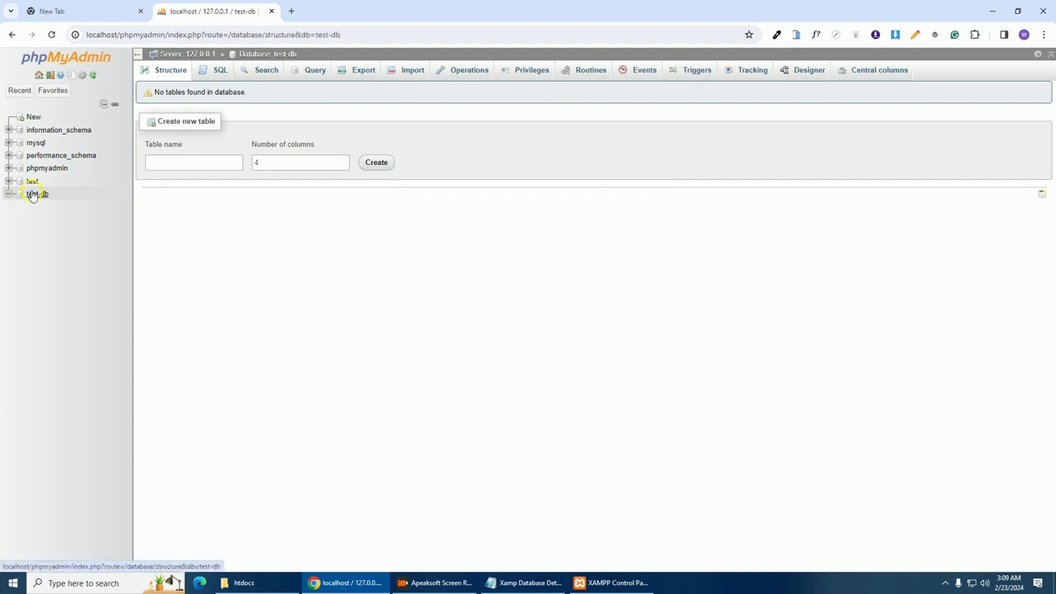
click(531, 72)
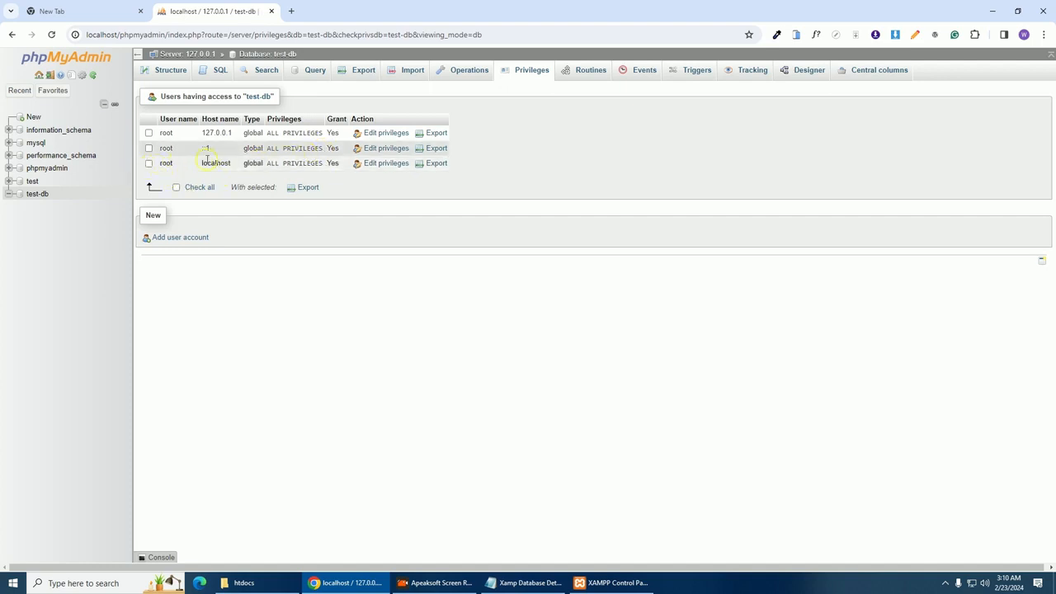
click(387, 164)
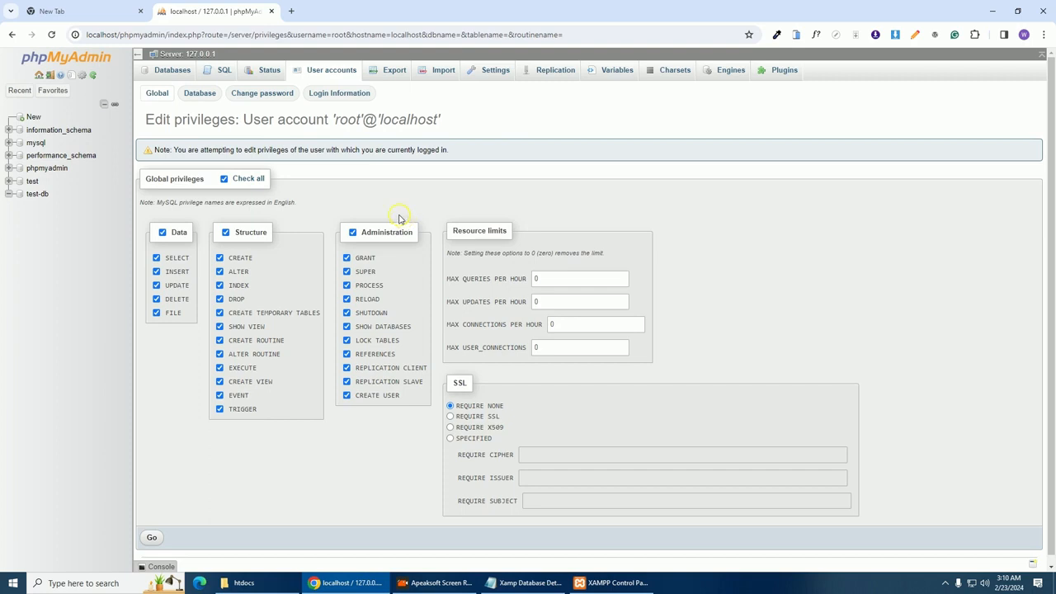
click(338, 96)
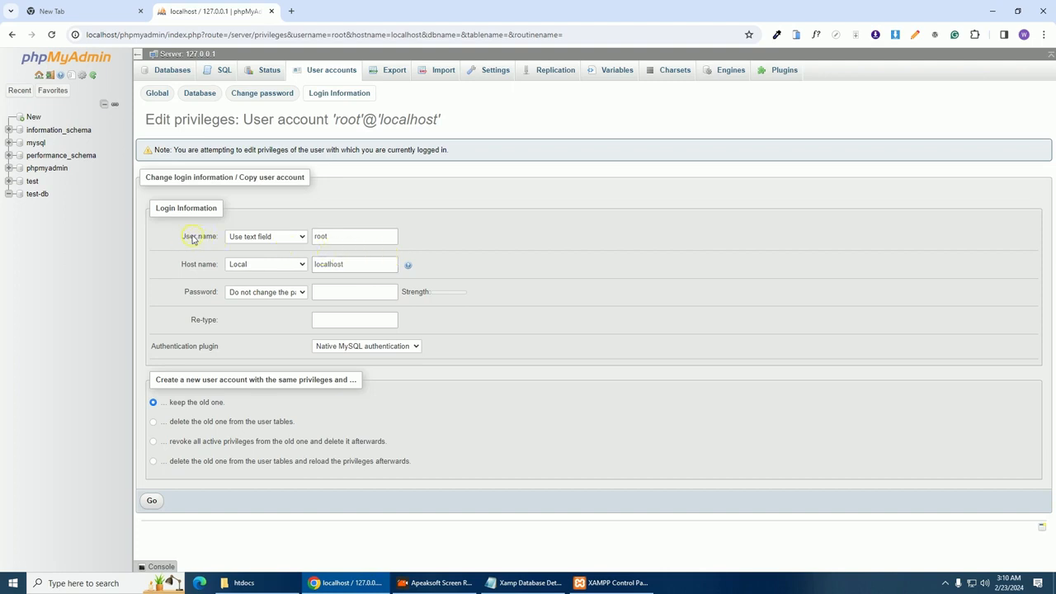
Select root in the user name field and copy the username test-db from the notes
click(329, 237)
double_click(326, 237)
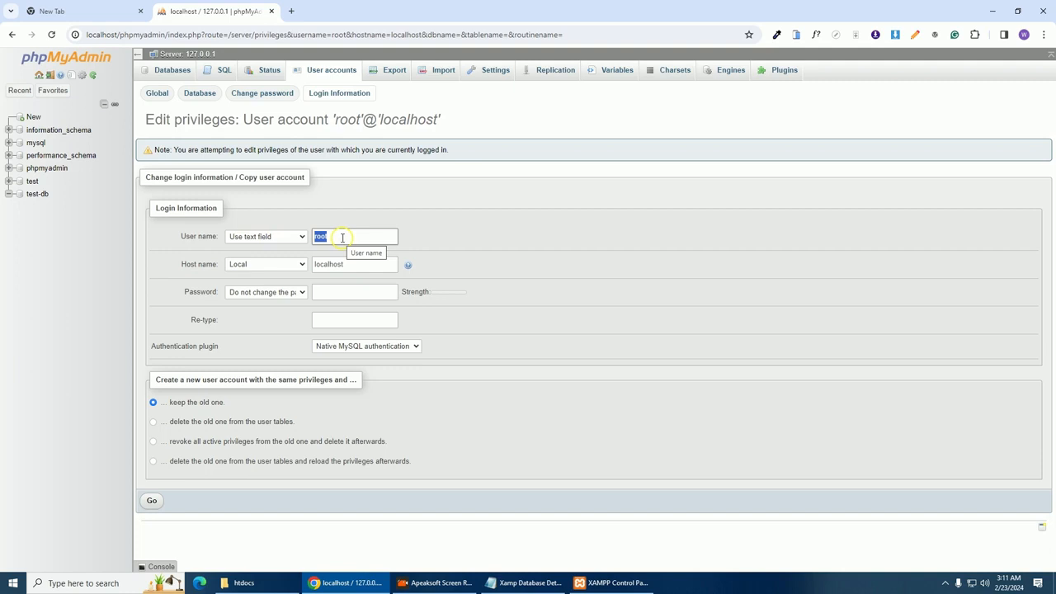
click(532, 583)
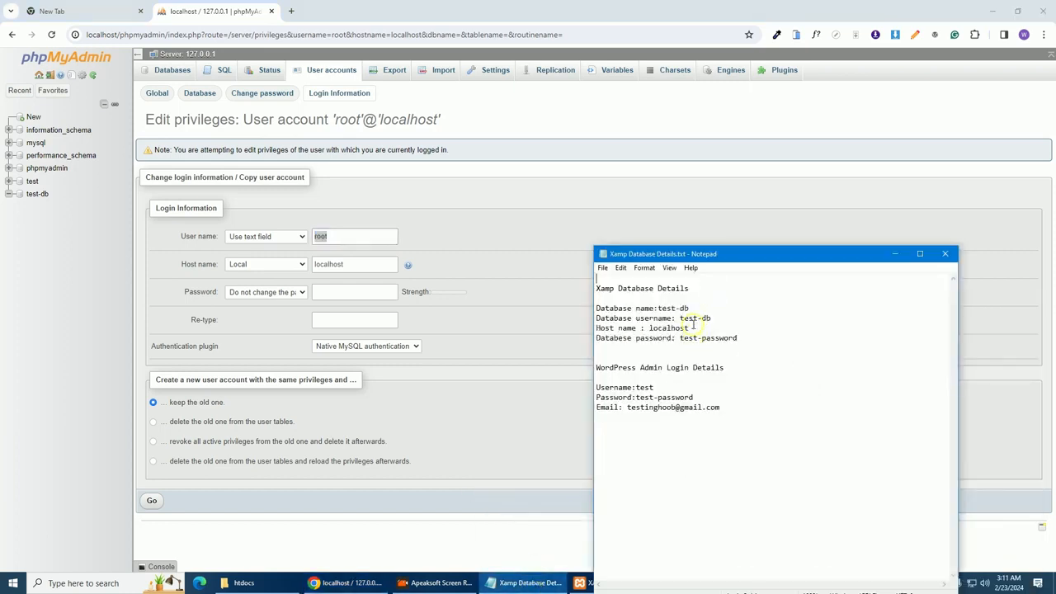
drag(686, 308, 658, 307)
click(697, 307)
click(711, 318)
drag(711, 318, 680, 318)
key(ctrl+c)
Replace root with test-db, keeping host localhost, and save the copied account
double_click(368, 235)
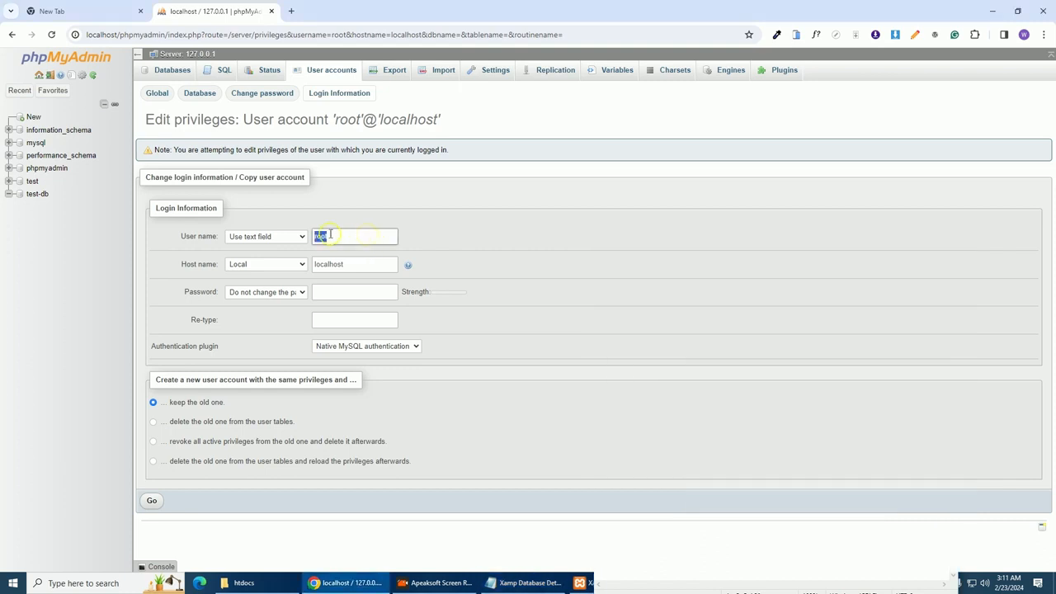
key(ctrl+v)
drag(368, 264, 196, 275)
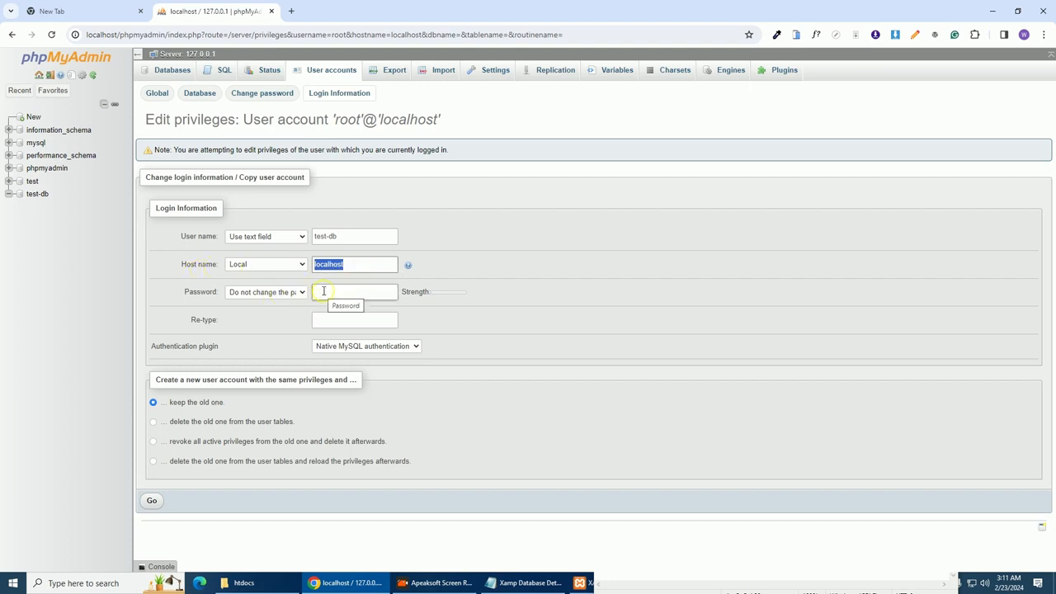
click(338, 236)
drag(337, 236, 318, 236)
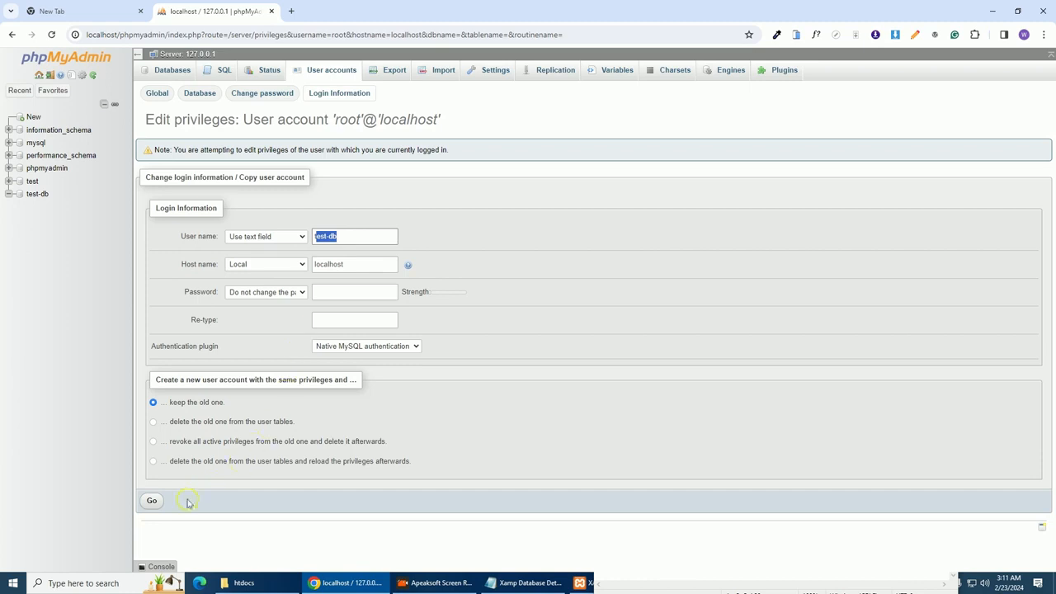
click(151, 505)
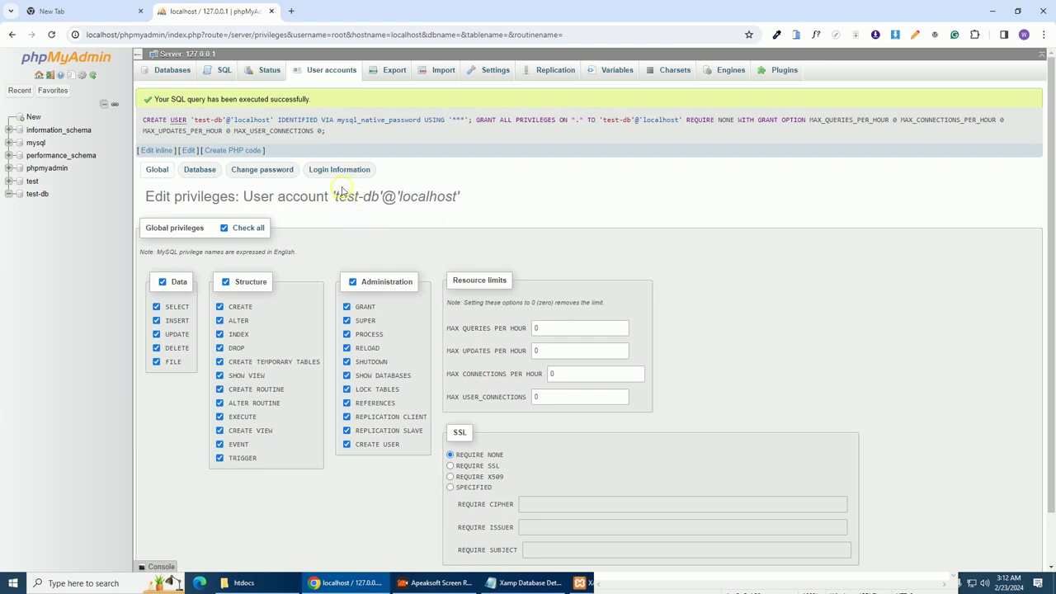
Paste the new password into both password fields and apply it to test-db@localhost
click(254, 171)
click(285, 267)
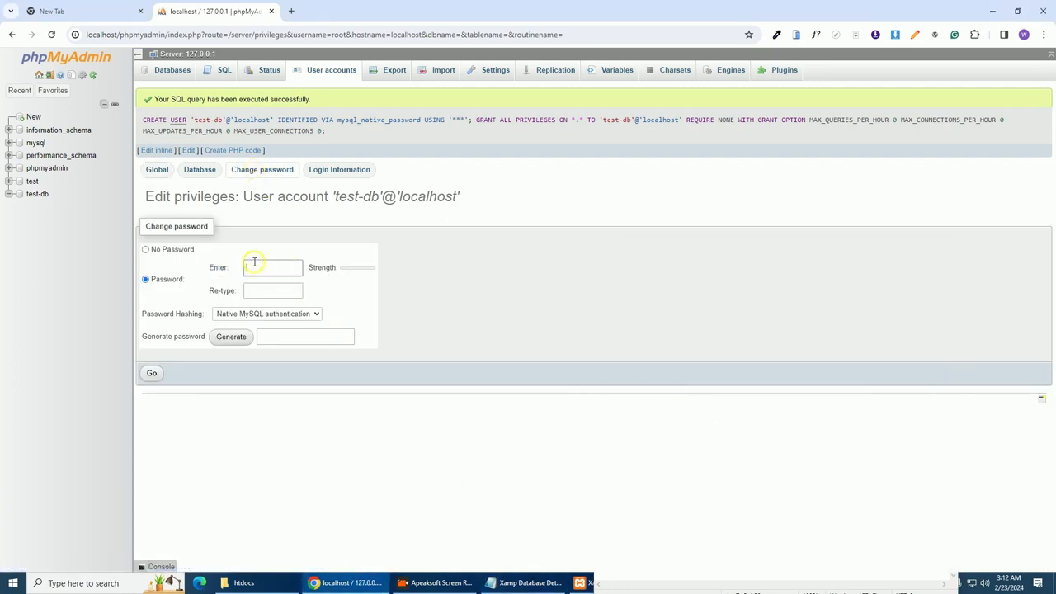
key(ctrl+v)
click(262, 290)
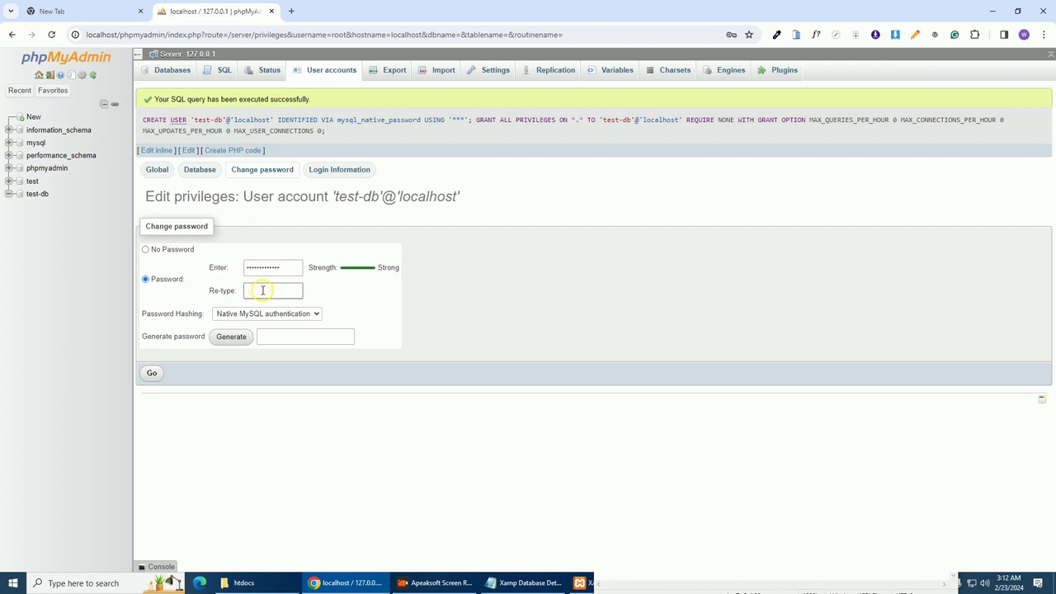
key(ctrl+v)
click(152, 375)
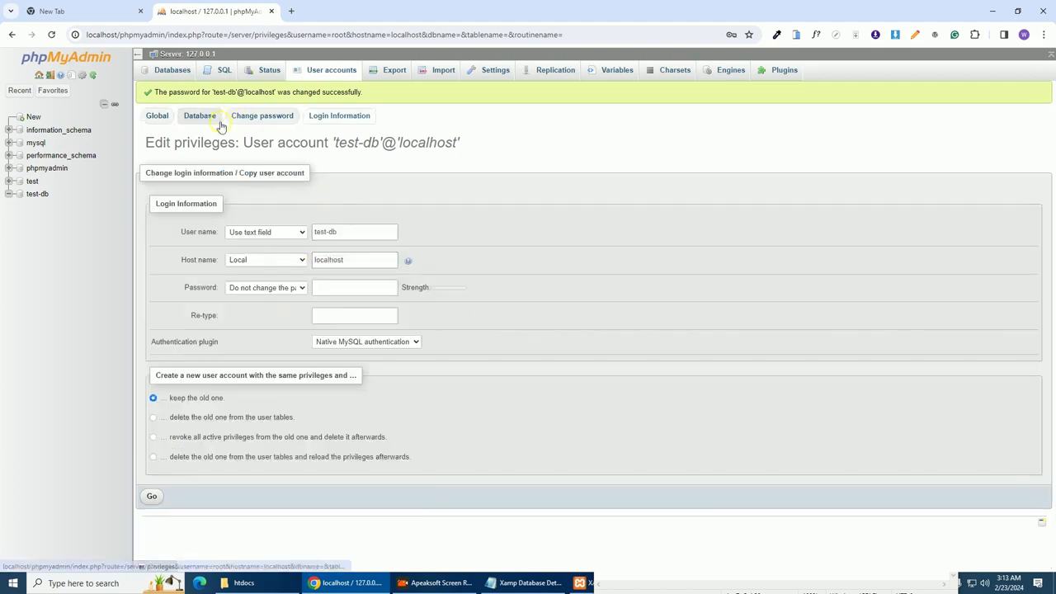
Load localhost/testing in a new Chrome tab to reach the WordPress setup page
click(291, 12)
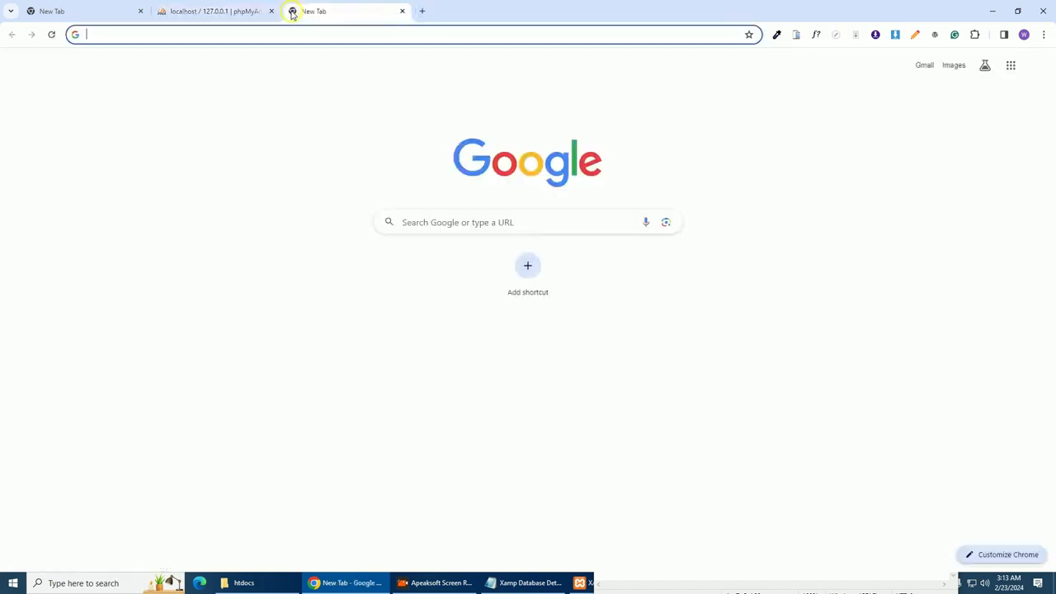
click(283, 30)
text(localhost/testing)
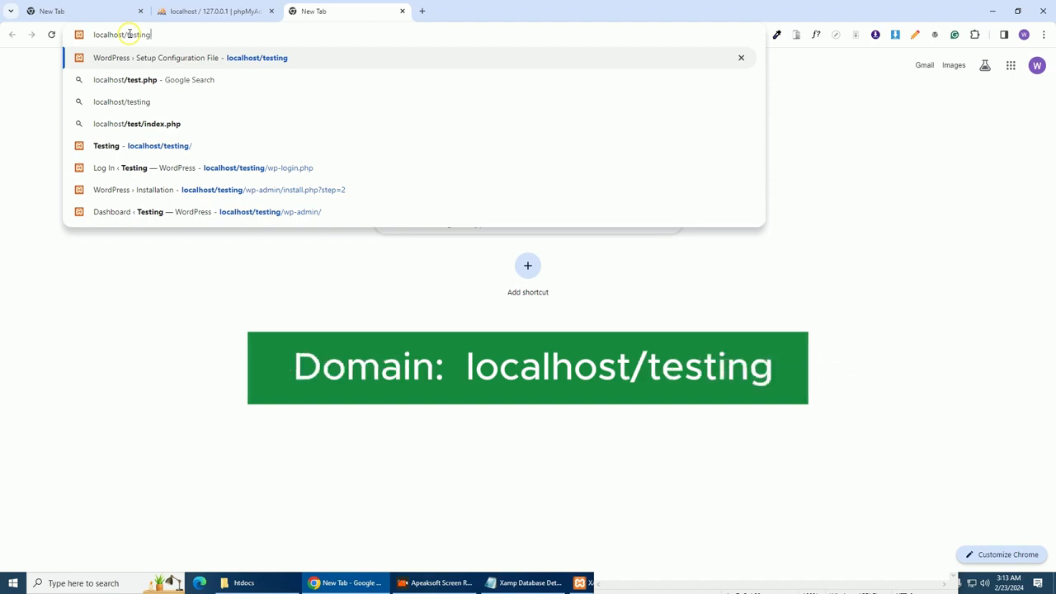
drag(127, 36, 155, 33)
click(155, 33)
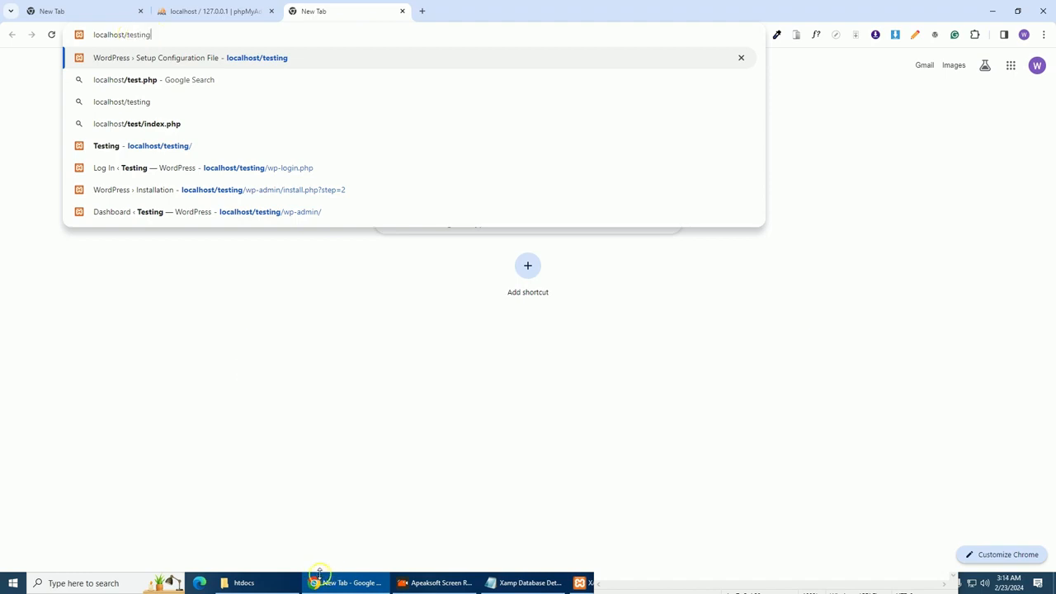
click(259, 583)
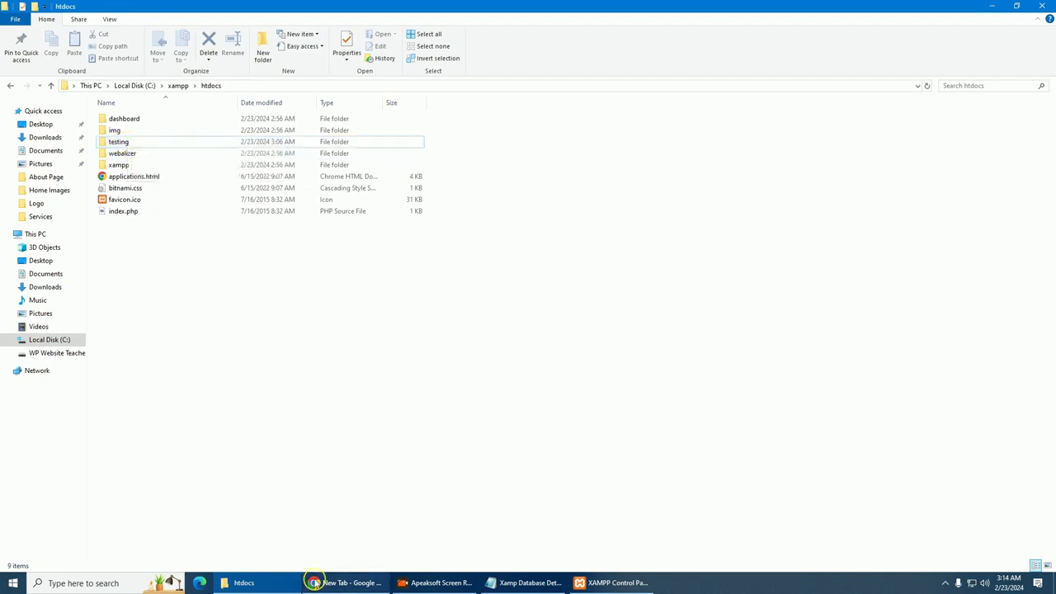
click(334, 583)
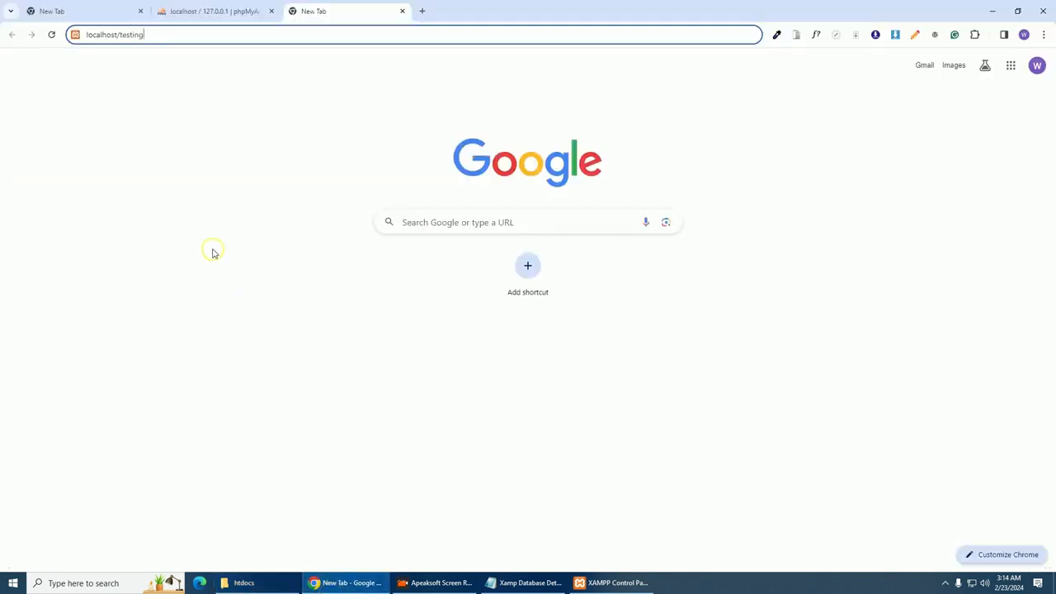
key(Return)
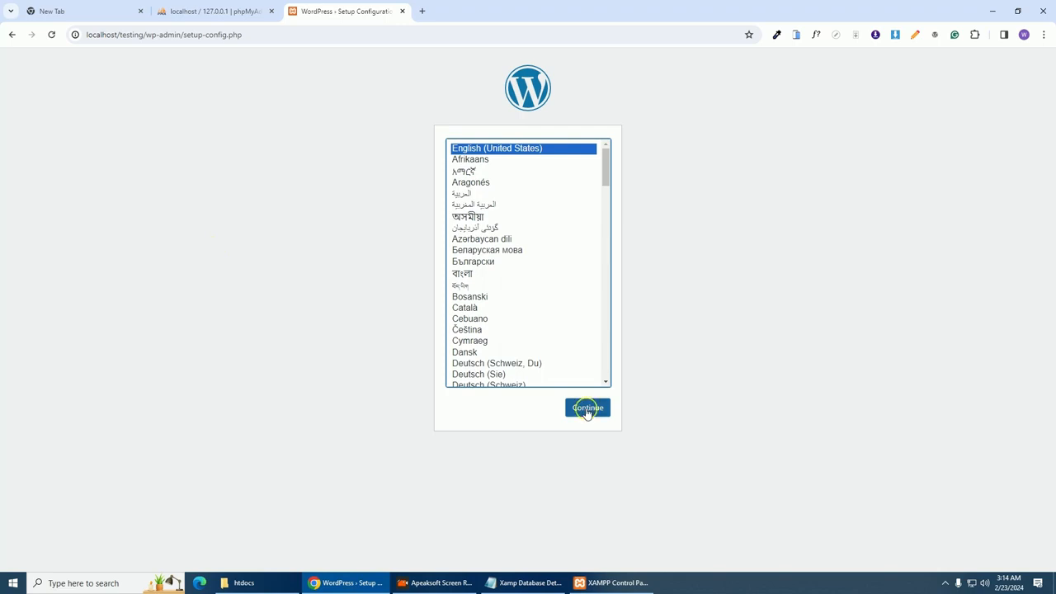
Continue setup in English (United States) and enter test-db as the database name
click(587, 410)
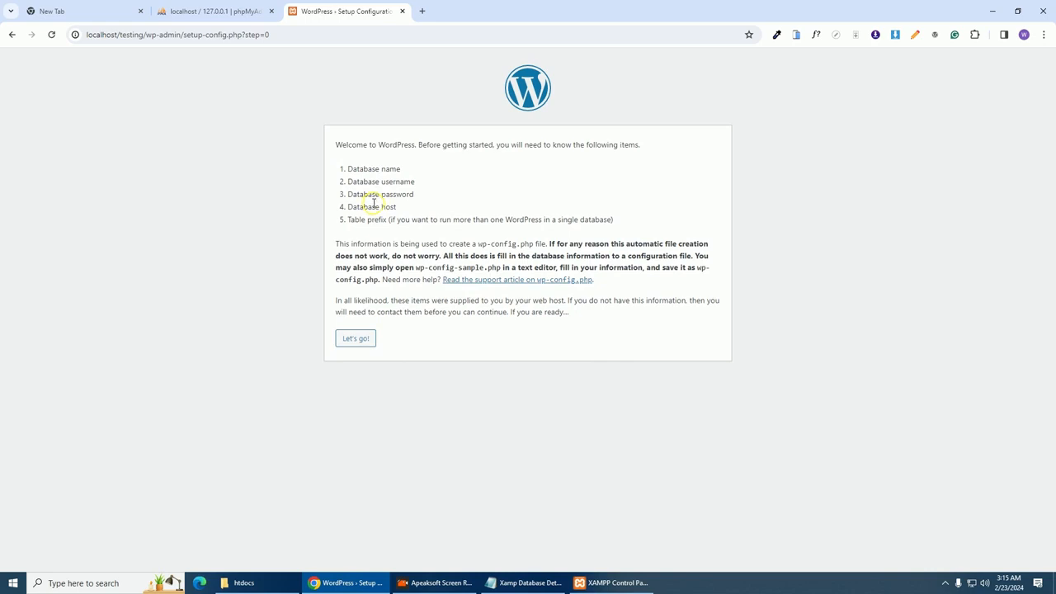
click(355, 344)
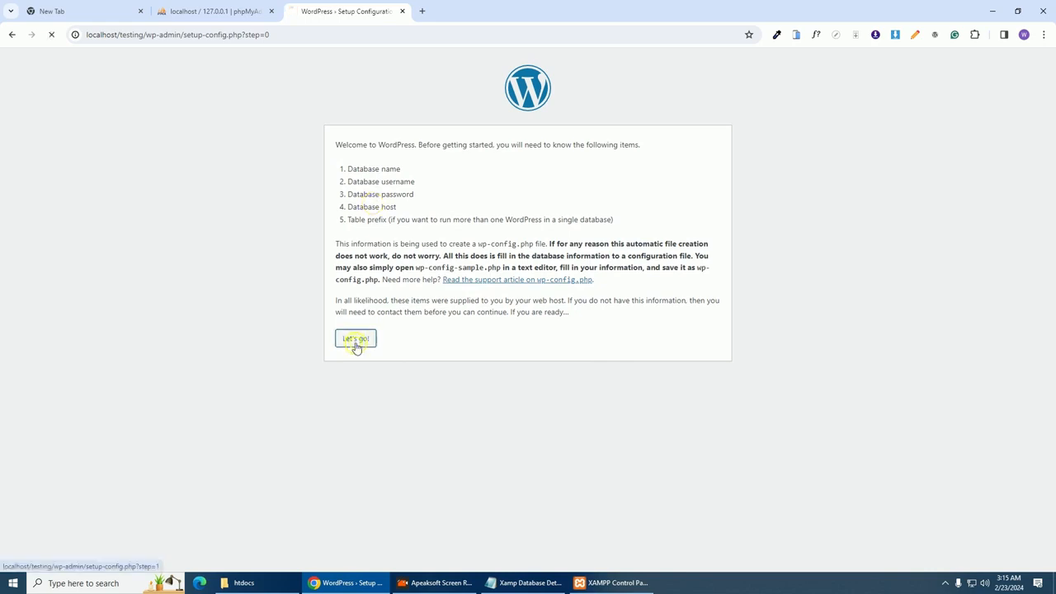
click(453, 172)
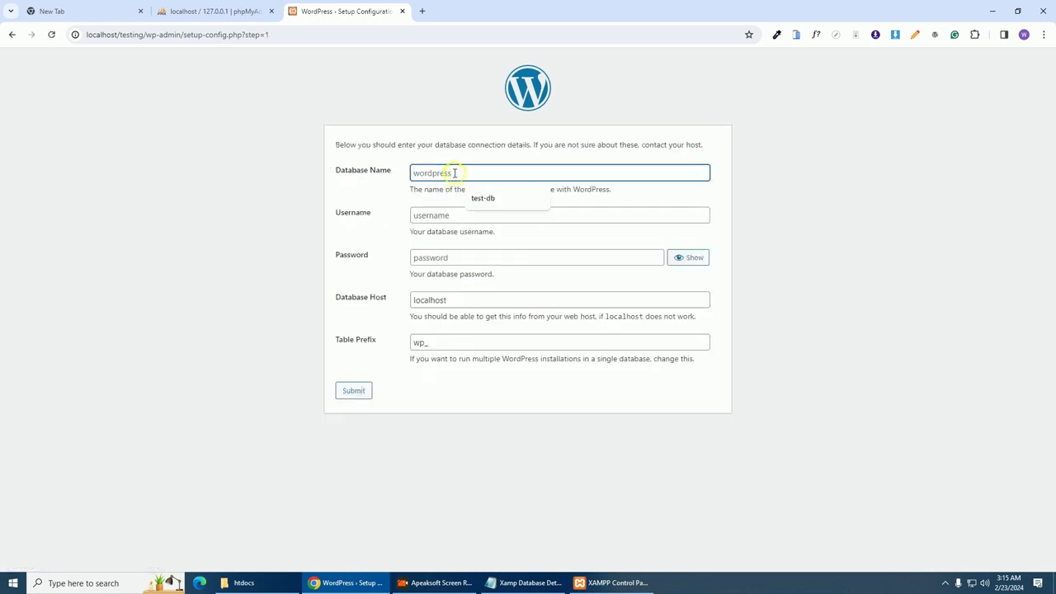
click(540, 582)
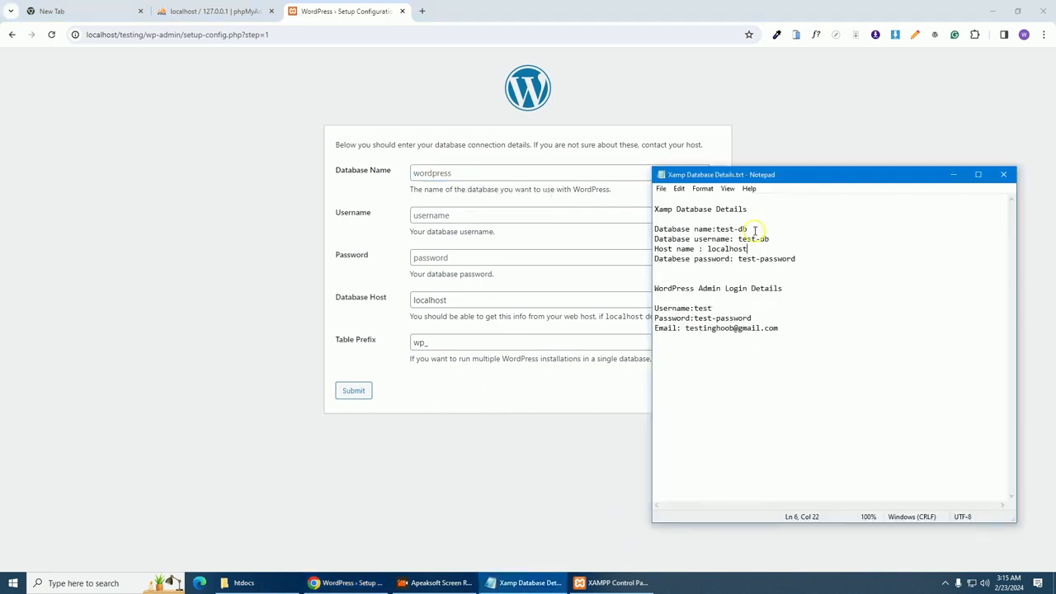
drag(748, 228, 713, 229)
key(ctrl+c)
click(507, 174)
key(ctrl+v)
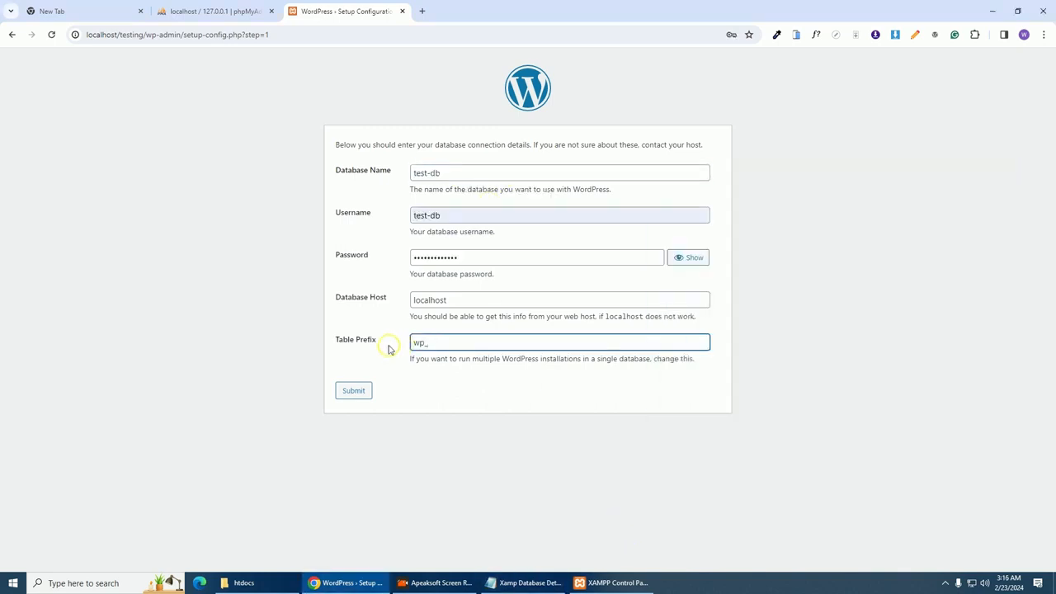
Keep the wp_ table prefix, submit the connection details and run the installation
drag(434, 342, 413, 343)
click(355, 394)
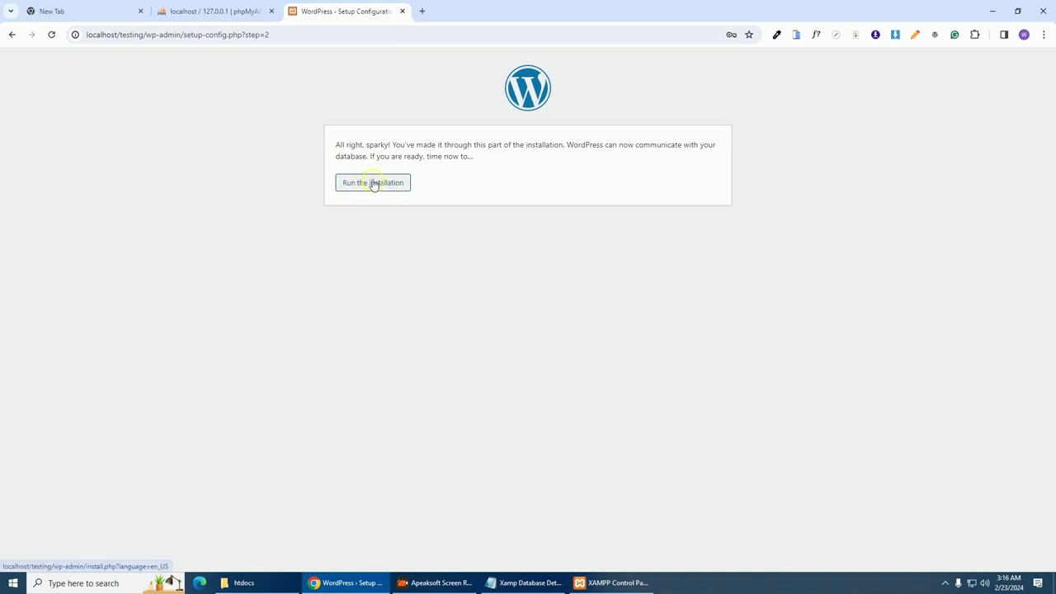
click(373, 184)
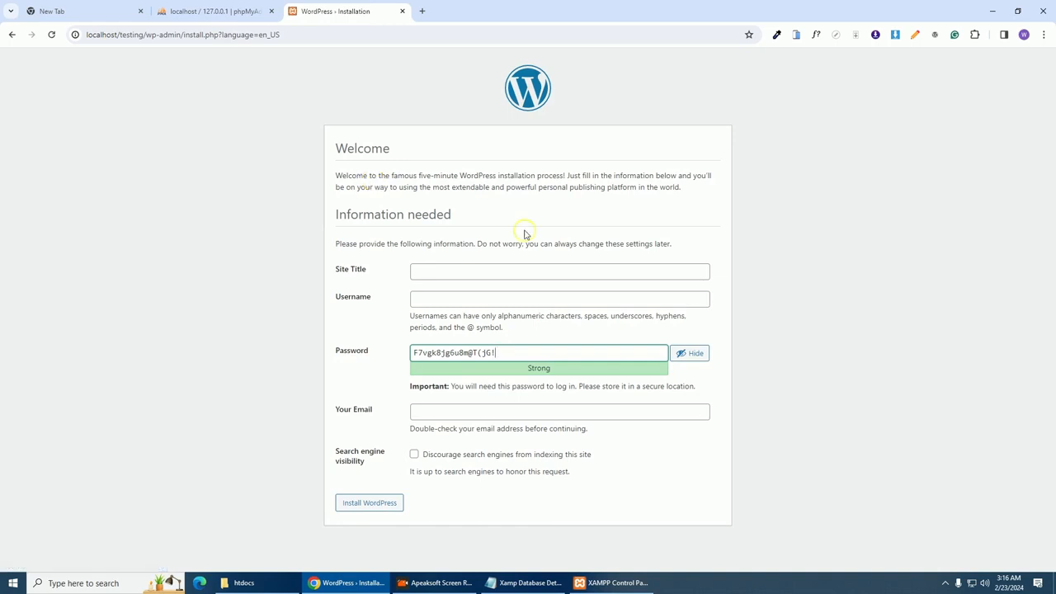
Enter 'Testing the site' as the site title
click(527, 582)
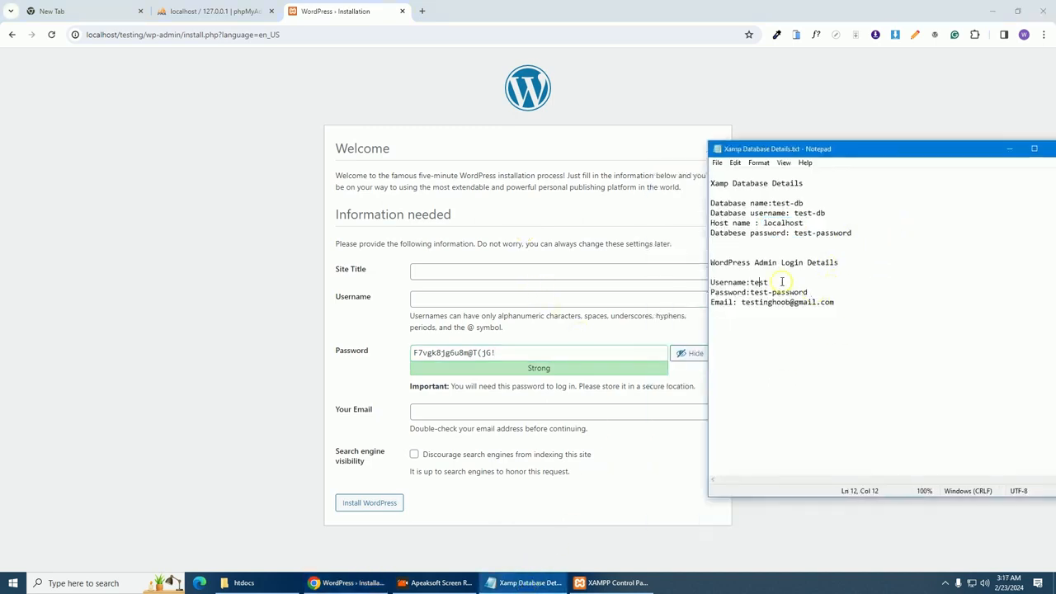
click(633, 266)
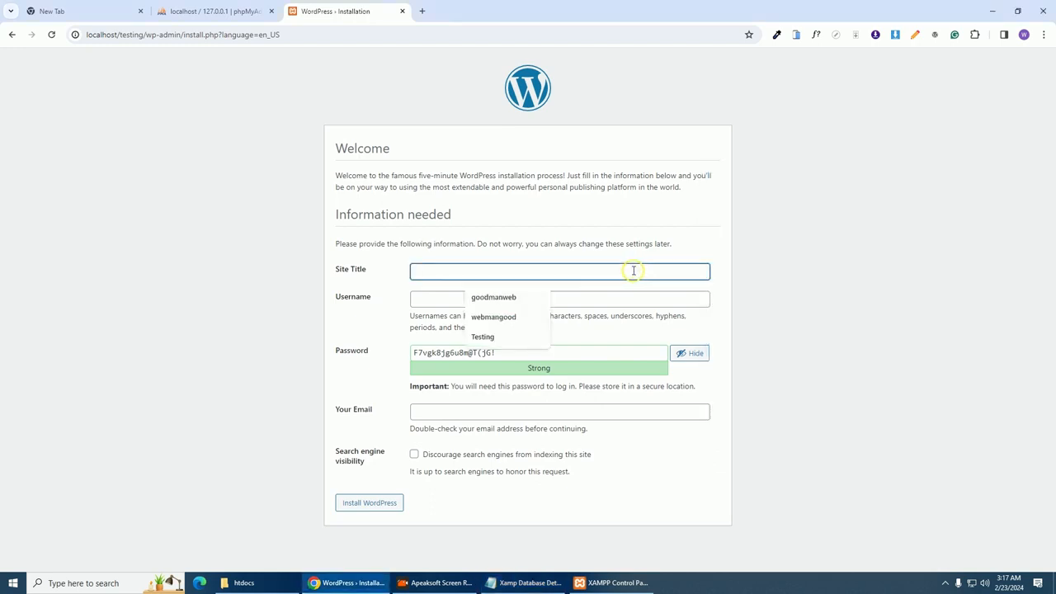
click(485, 336)
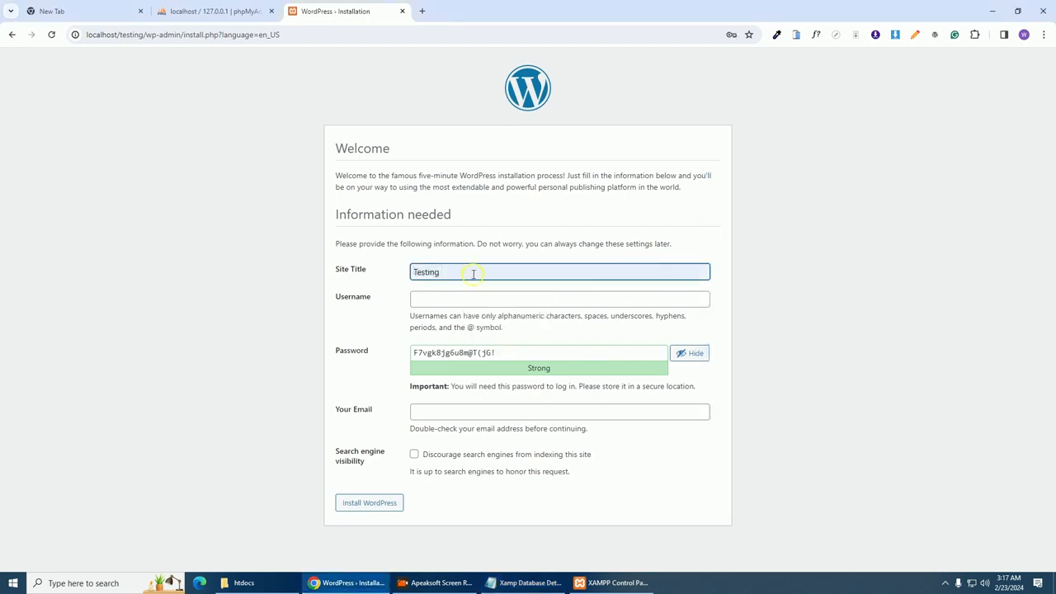
text(the site)
click(478, 299)
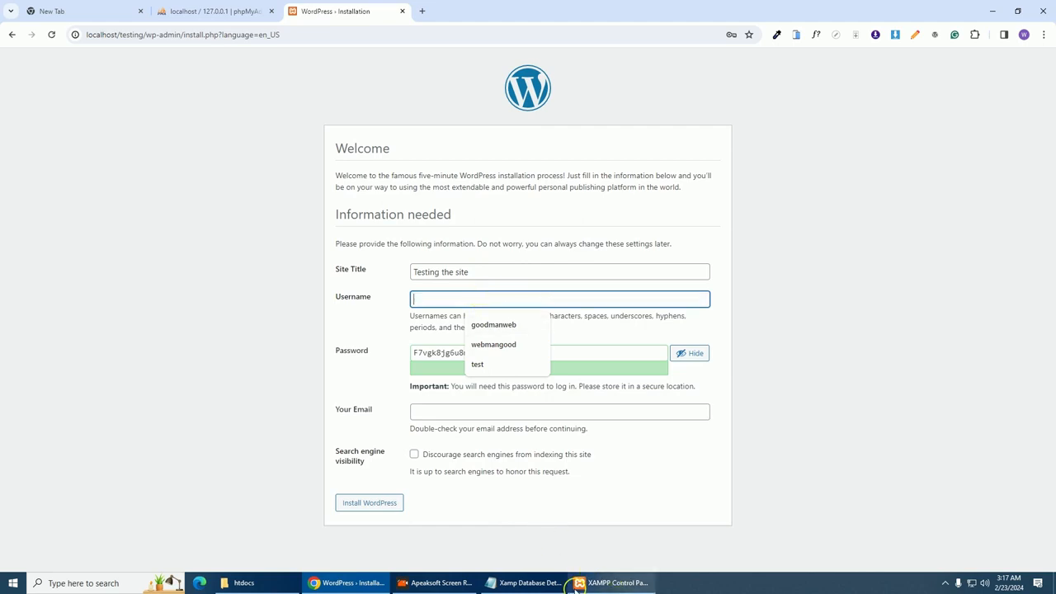
Fill in the admin username test and the admin password copied from the notes
click(537, 583)
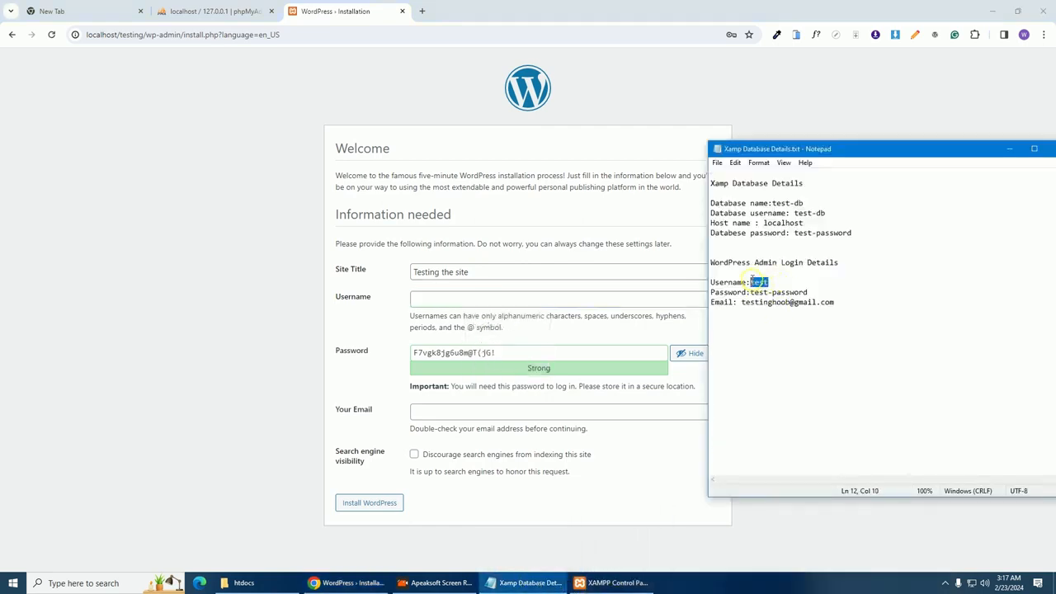
right_click(755, 286)
click(743, 326)
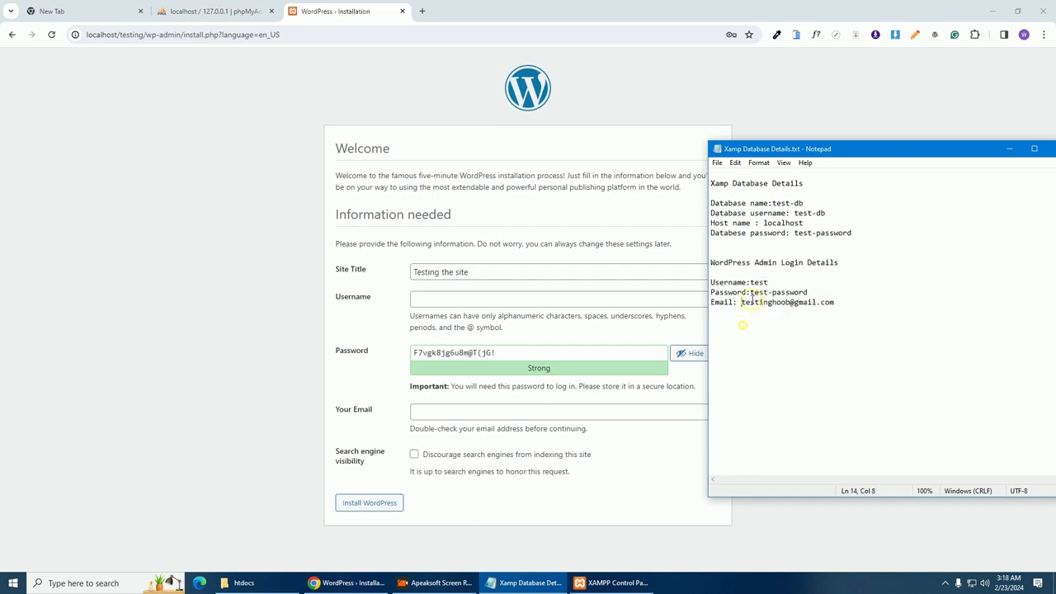
drag(768, 282, 751, 282)
right_click(754, 280)
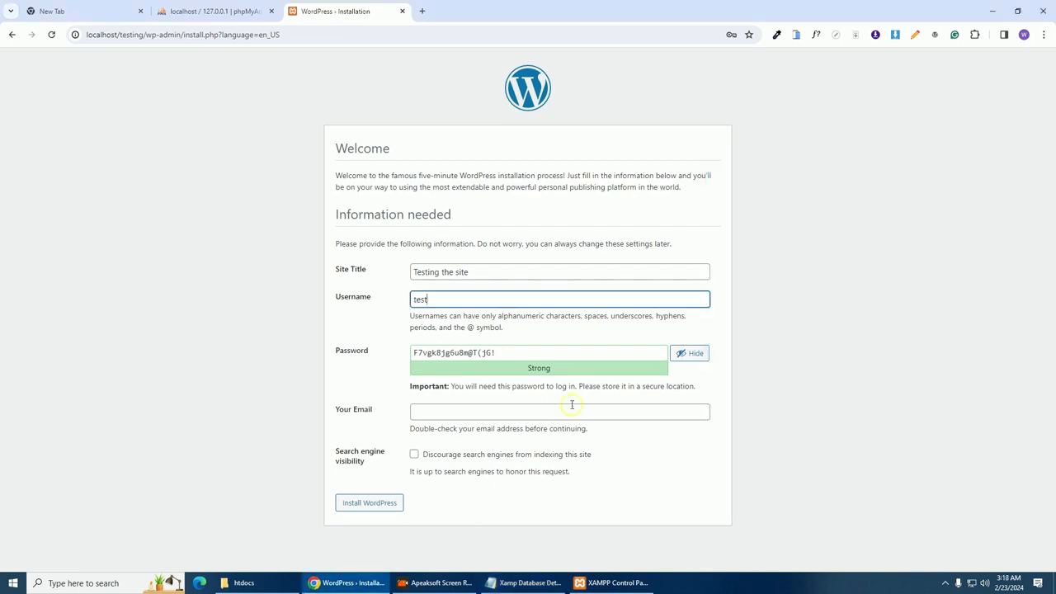
click(551, 582)
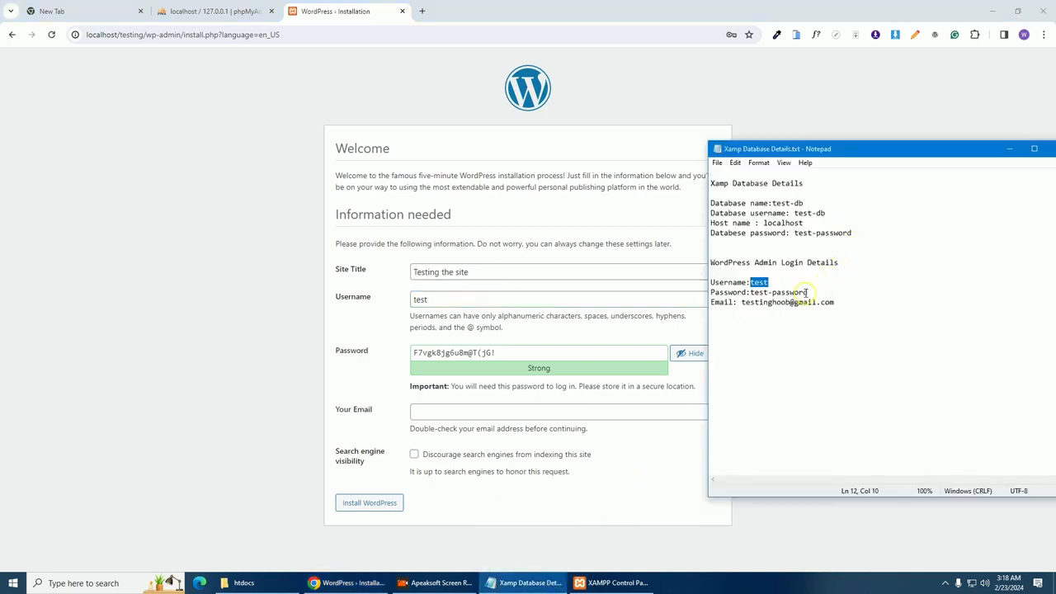
drag(808, 292, 752, 294)
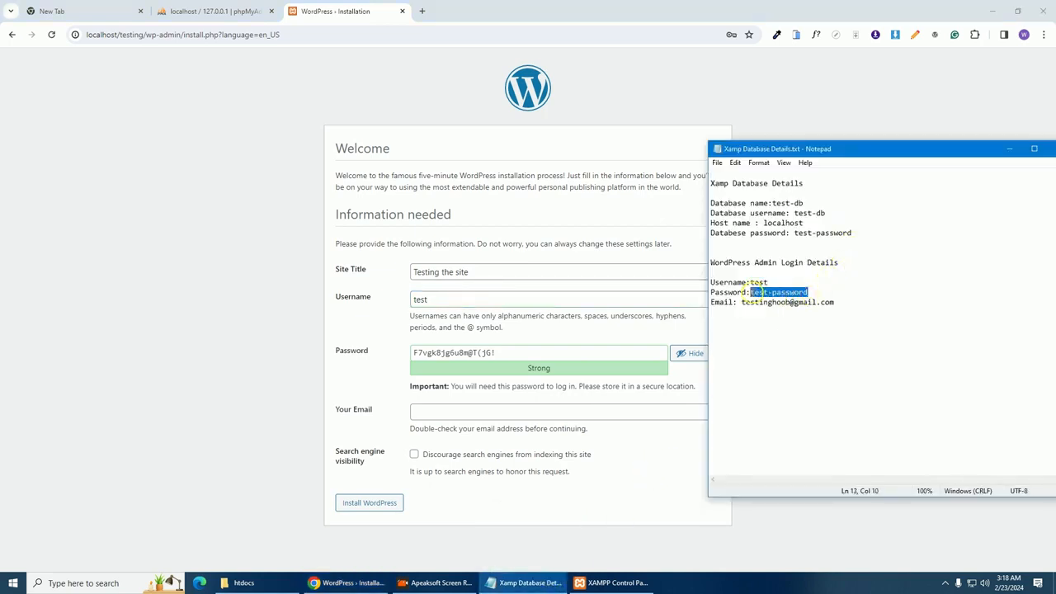
right_click(753, 294)
click(781, 330)
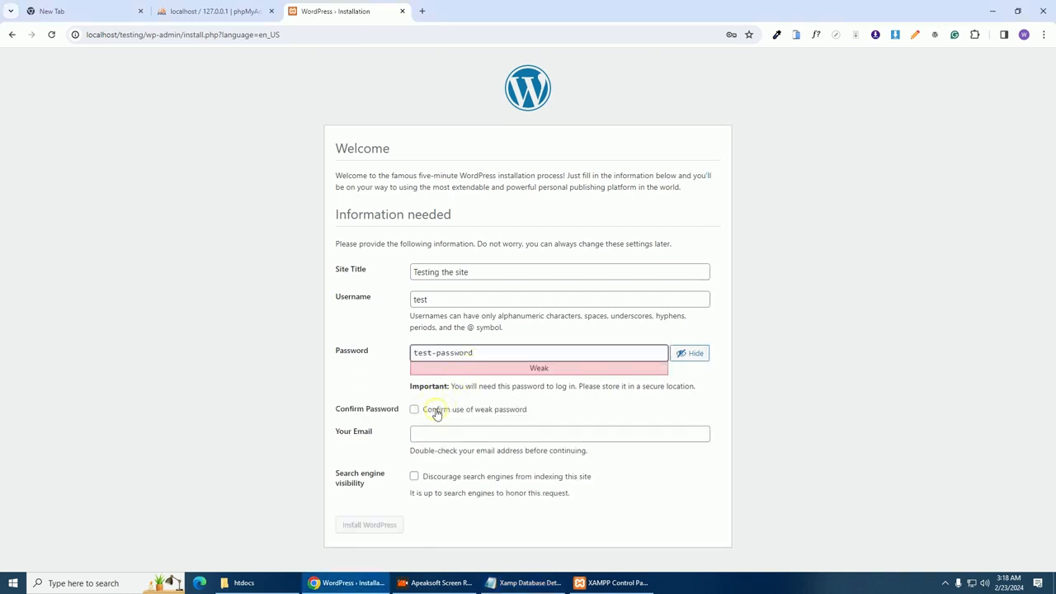
click(452, 348)
Confirm the weak password, add the admin e-mail, discourage search engines and install WordPress
click(414, 410)
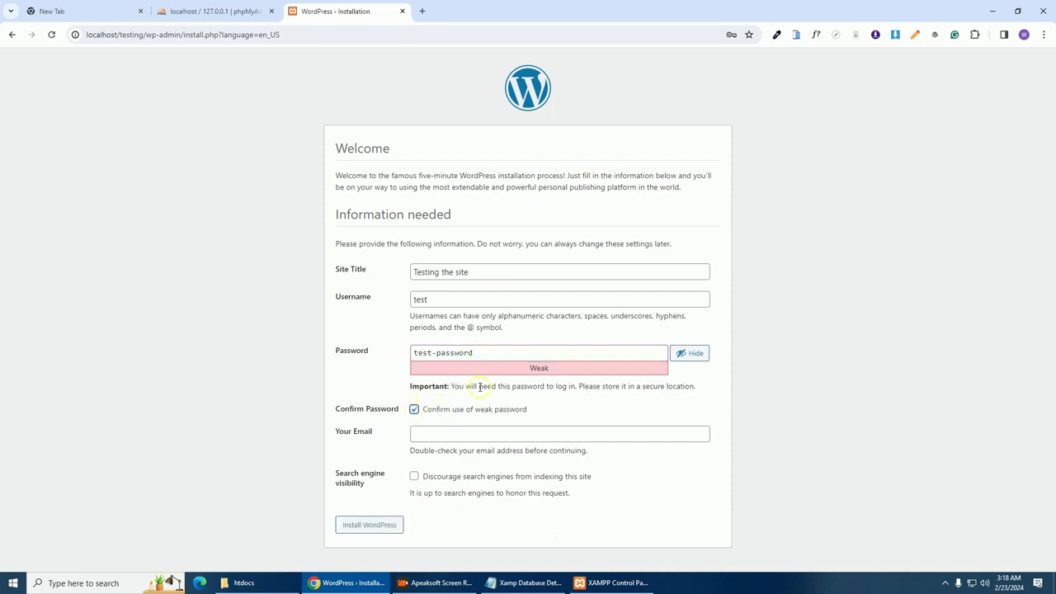
click(481, 429)
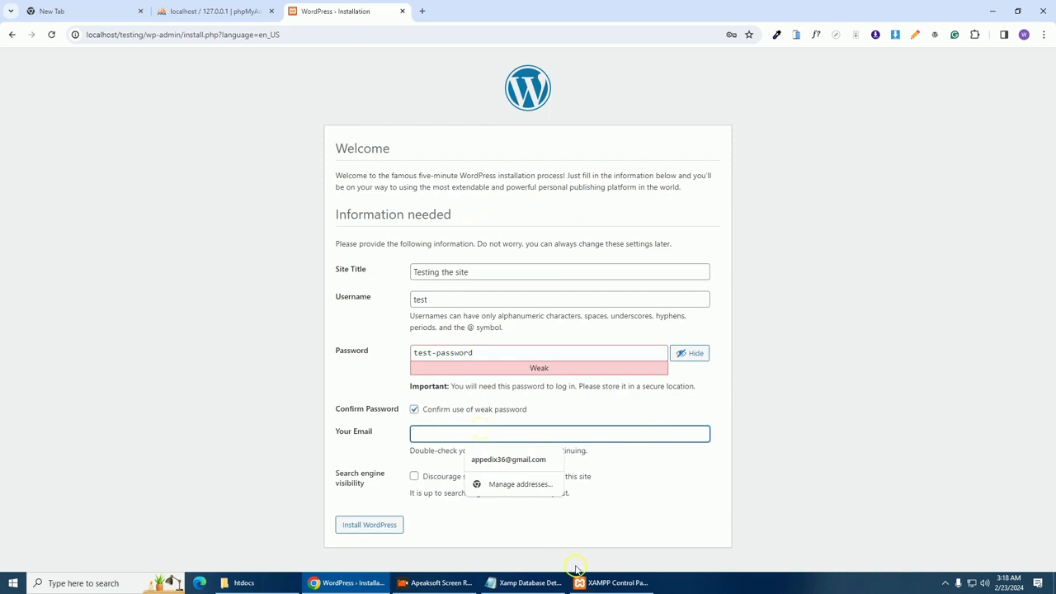
click(514, 457)
click(414, 476)
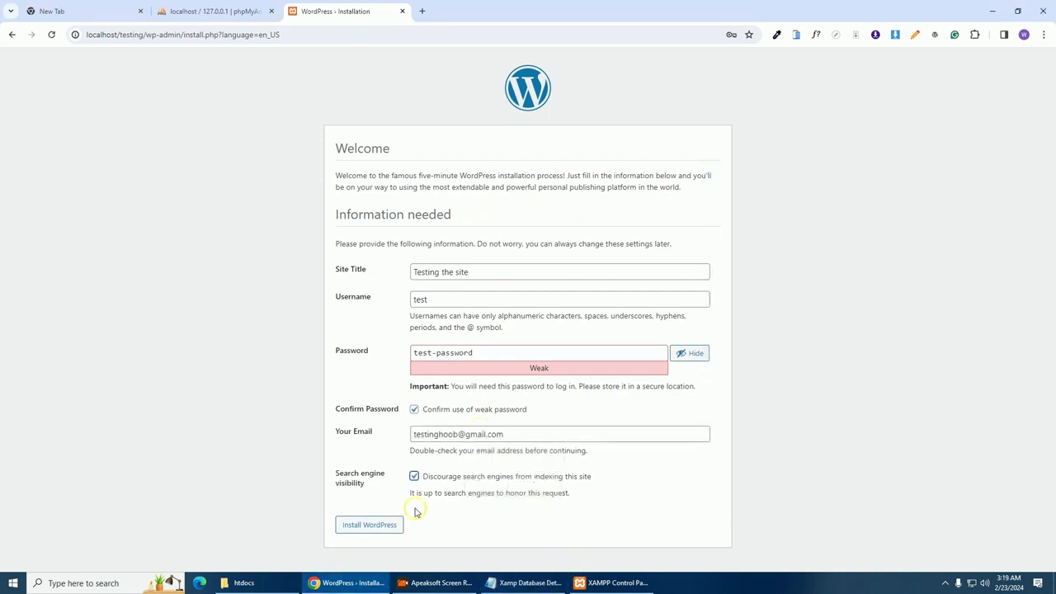
click(374, 526)
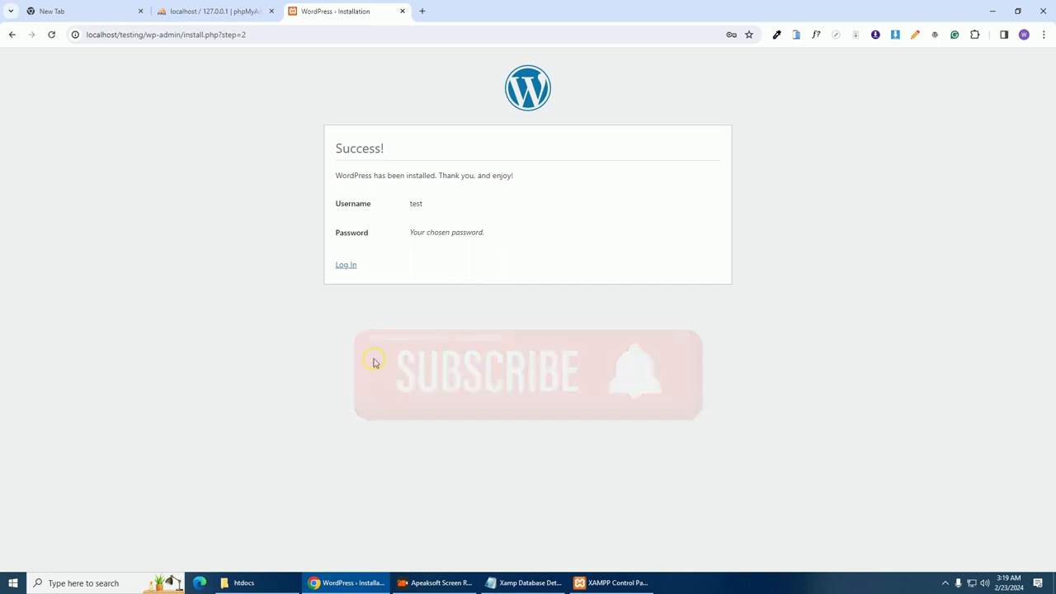
Log in with the pasted admin password to reach the WordPress Dashboard
click(350, 269)
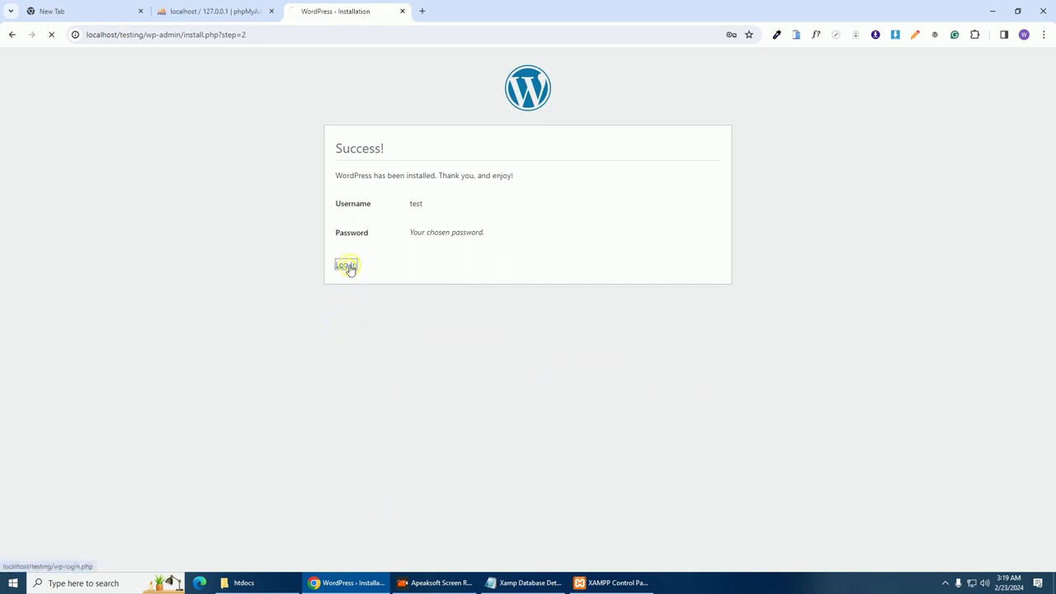
click(528, 582)
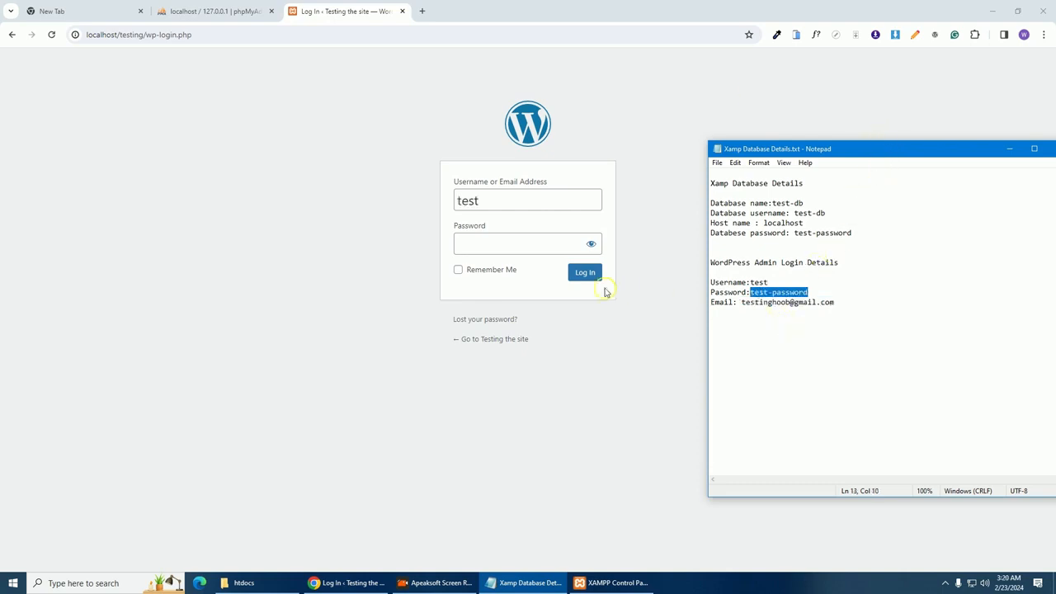
click(517, 241)
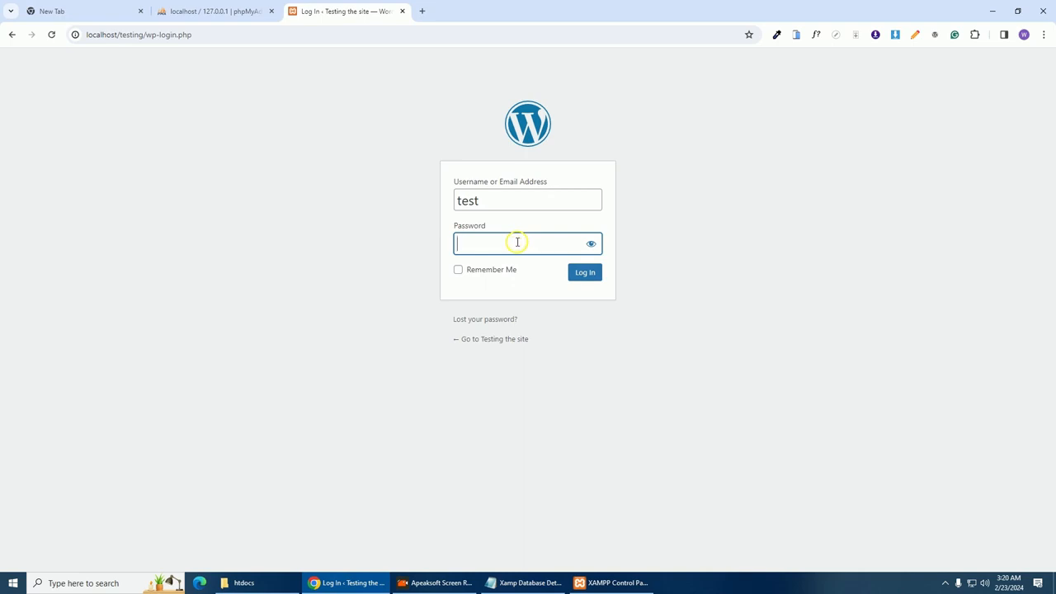
key(ctrl+v)
click(585, 274)
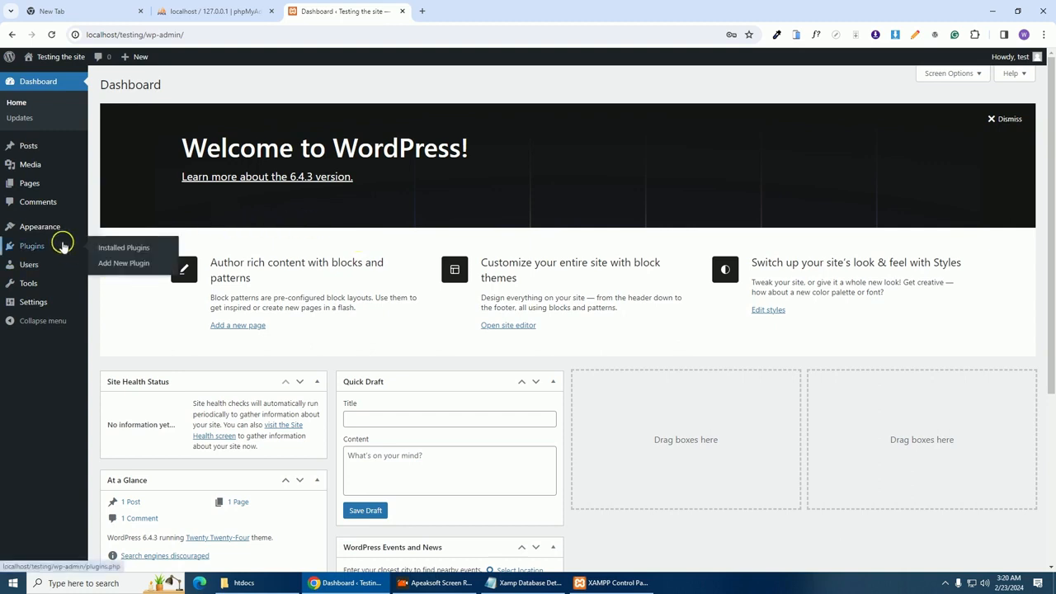
Bring the XAMPP Control Panel to the front over the browser
mouse_move(50, 271)
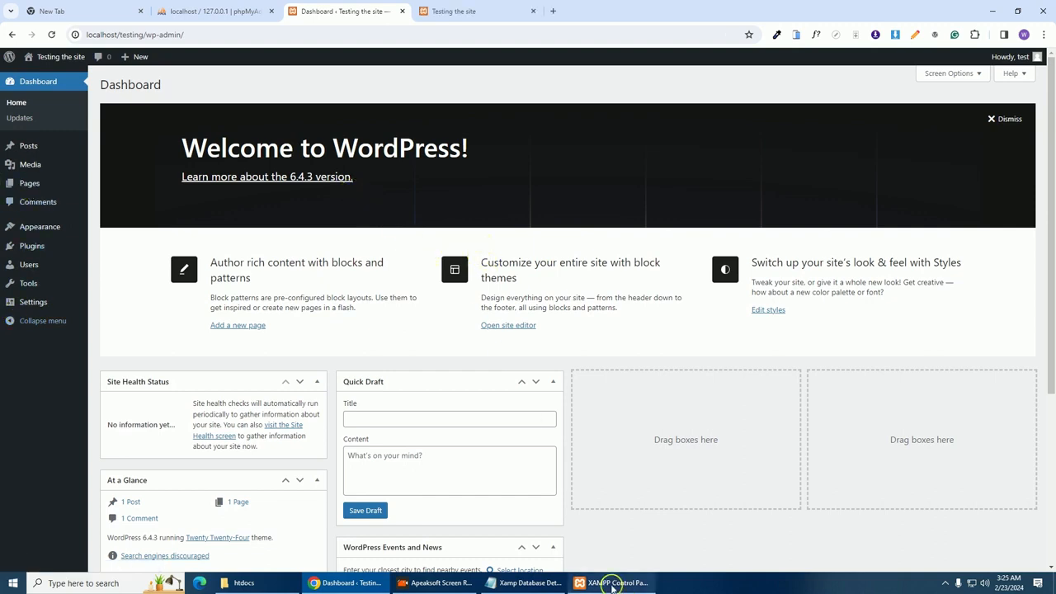
click(609, 582)
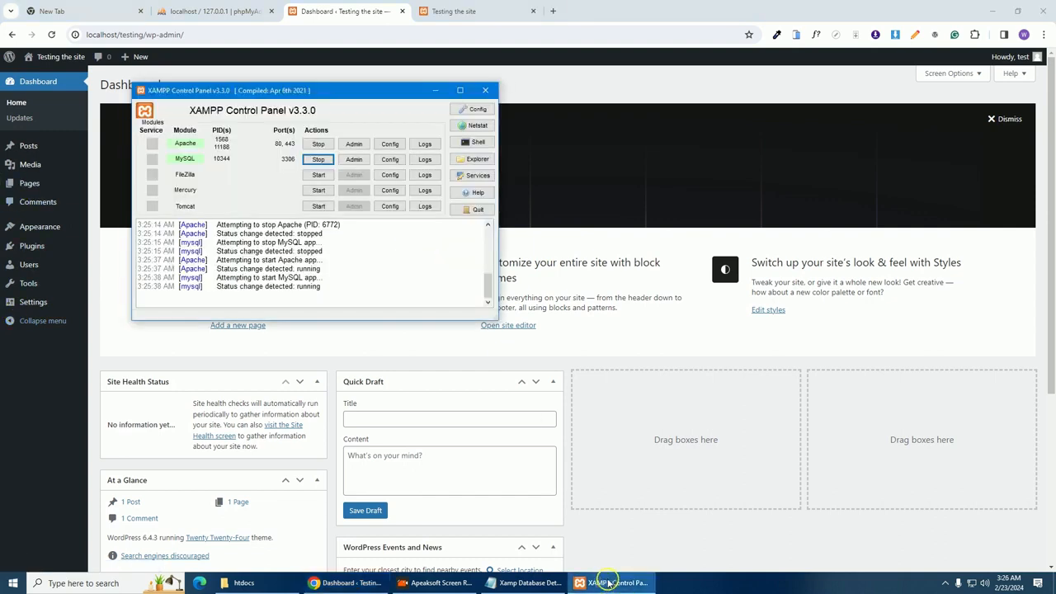